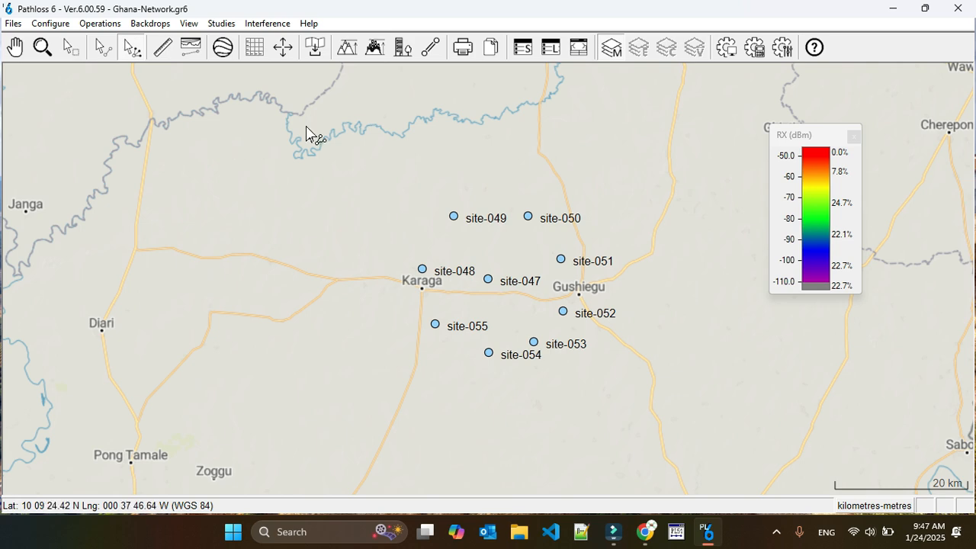
- Pan the map so the site-047 to site-055 cluster moves left and down, with Gbintiri visible
left_click(103, 47)
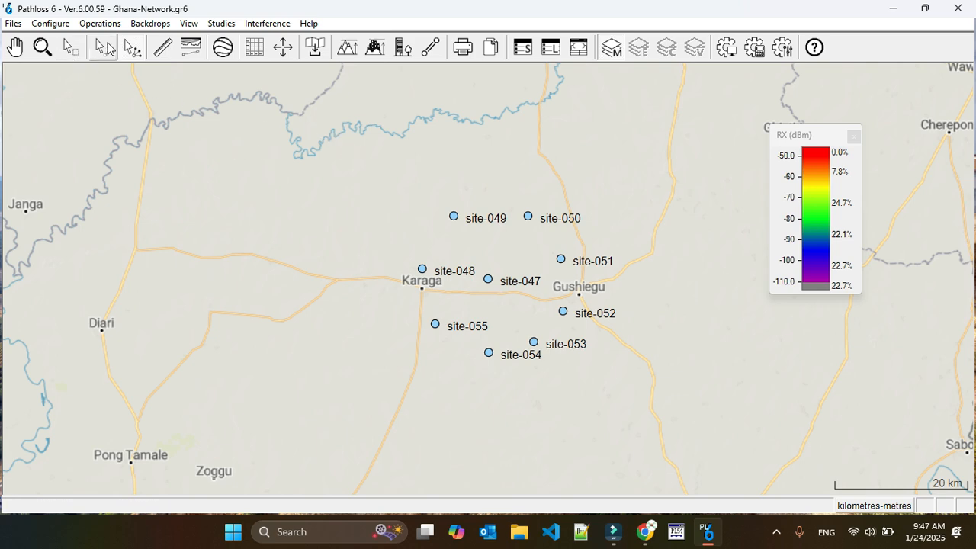
left_click(132, 47)
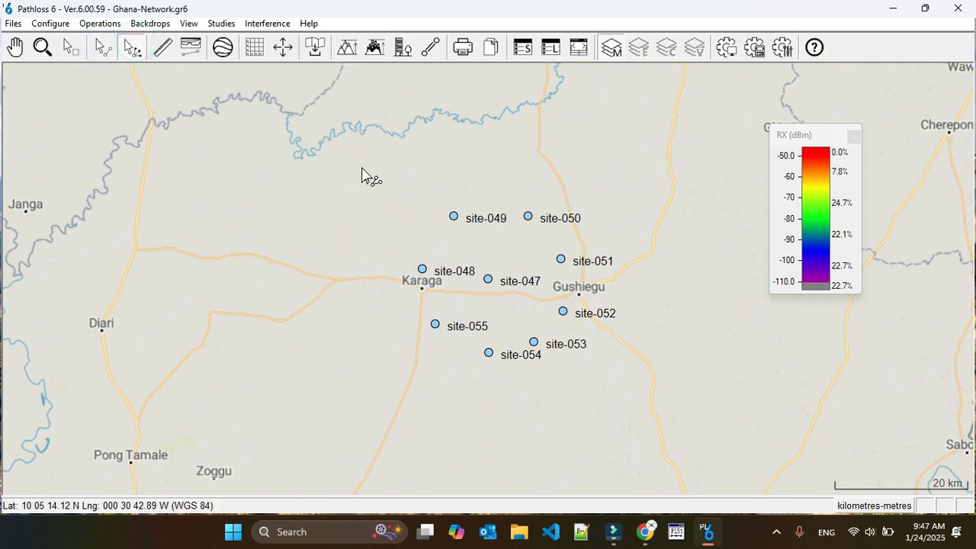
left_click_drag(361, 174, 329, 245)
- Box-select the nine site markers, site-047 through site-055, on the map
left_click(71, 47)
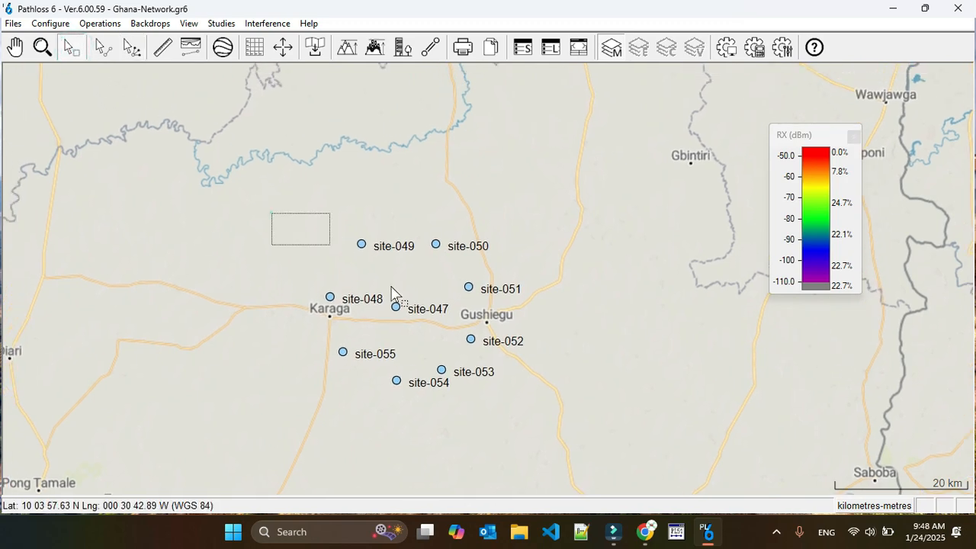
left_click_drag(391, 292, 538, 412)
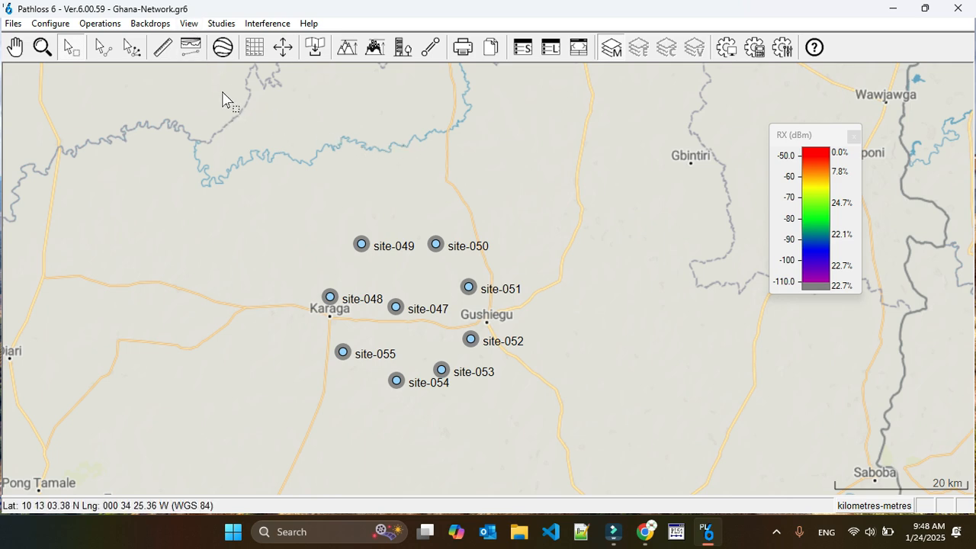
left_click(223, 26)
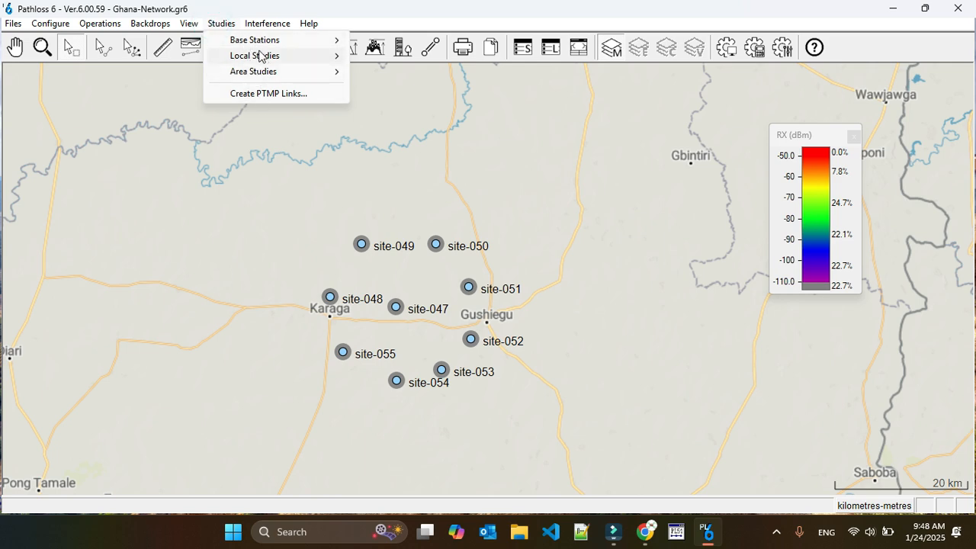
- Start Studies > Create PTMP Links and open its Link Design Rules using ptmp-test.ld6
left_click(109, 32)
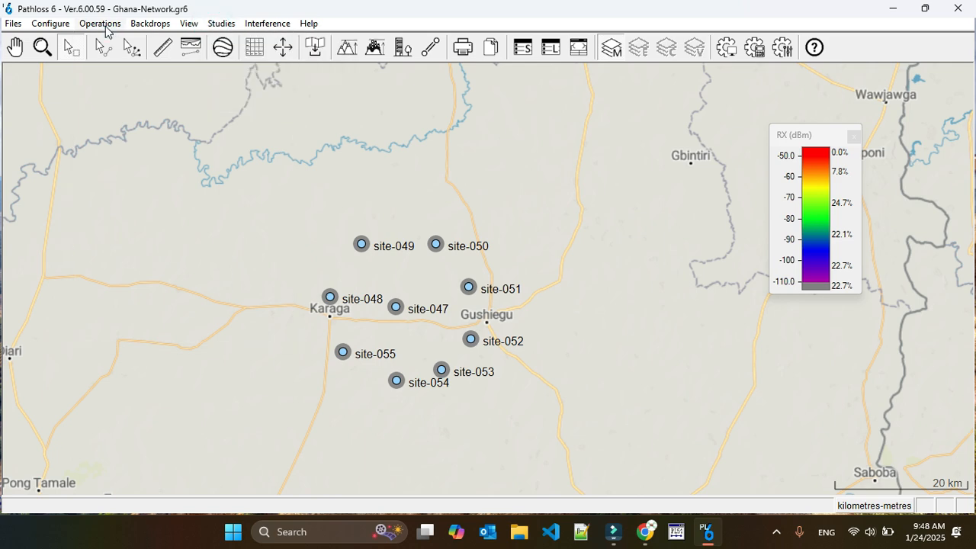
left_click(103, 25)
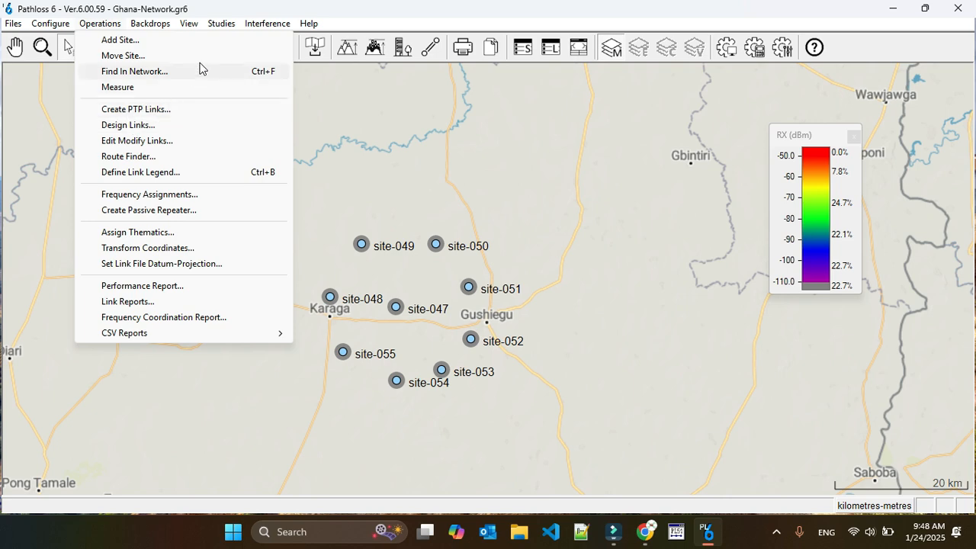
mouse_move(221, 26)
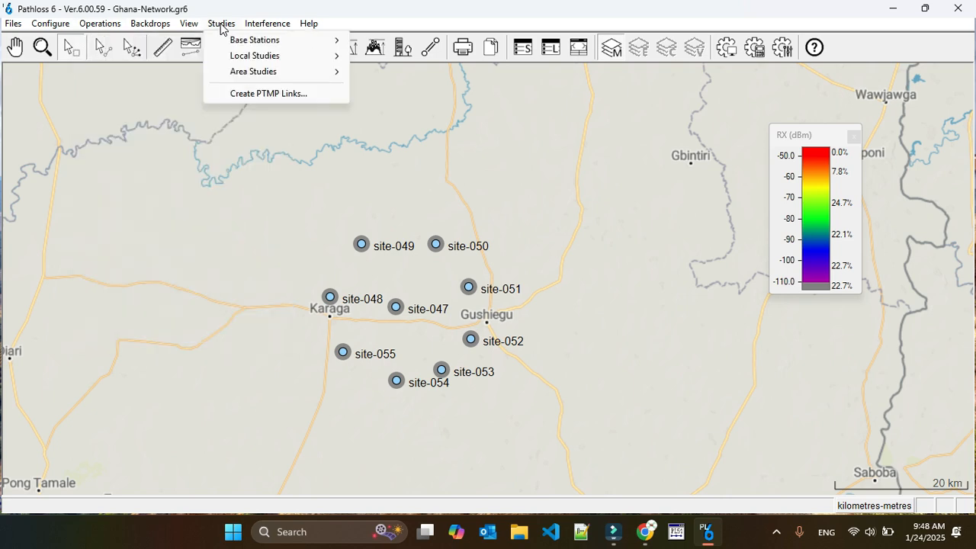
left_click(266, 94)
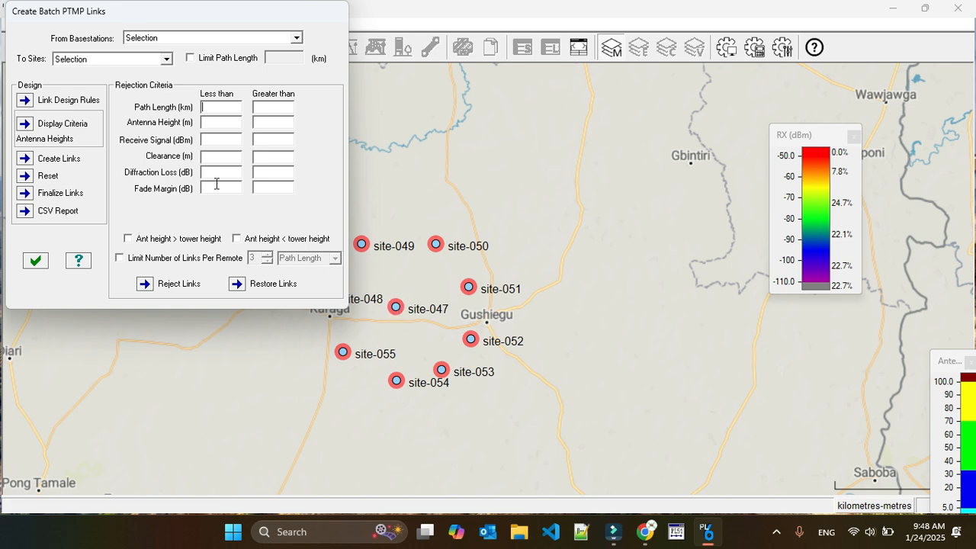
left_click_drag(154, 15, 663, 52)
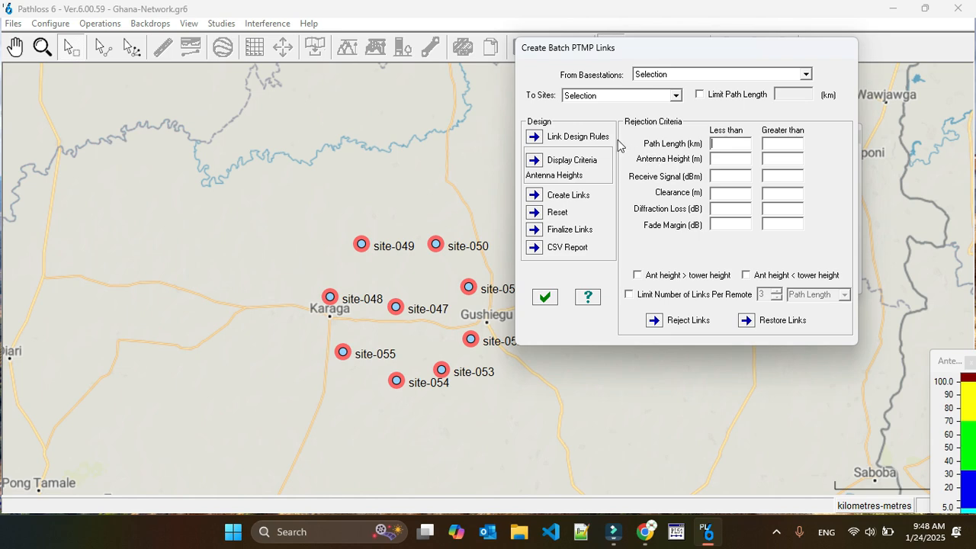
left_click(533, 137)
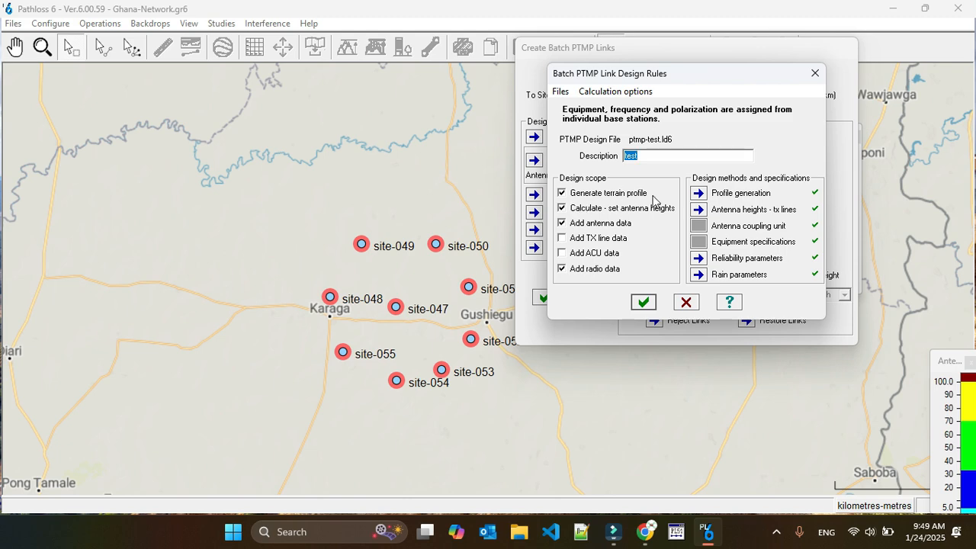
- Set profile generation to primary SRTM terrain data and accept the remote antenna height settings
left_click(699, 195)
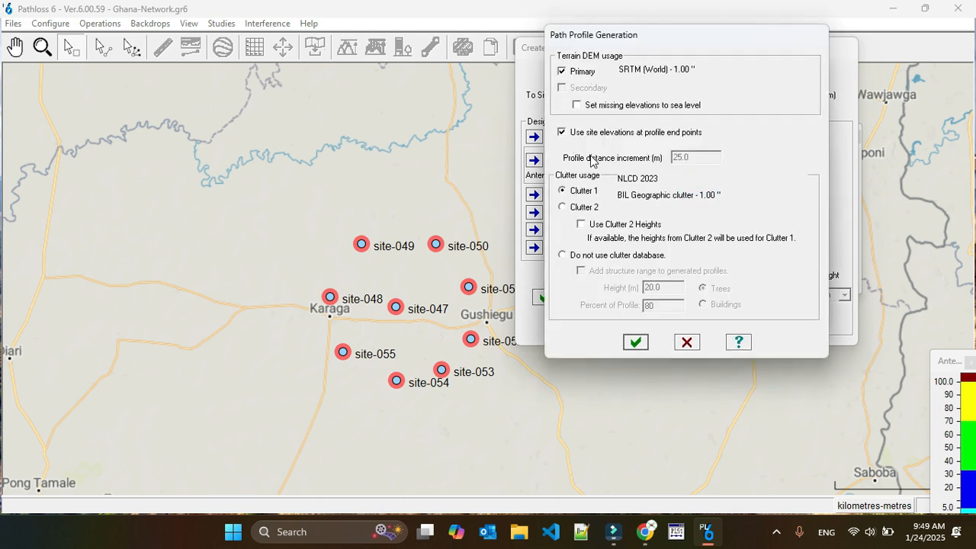
left_click(562, 70)
left_click(635, 342)
left_click(699, 213)
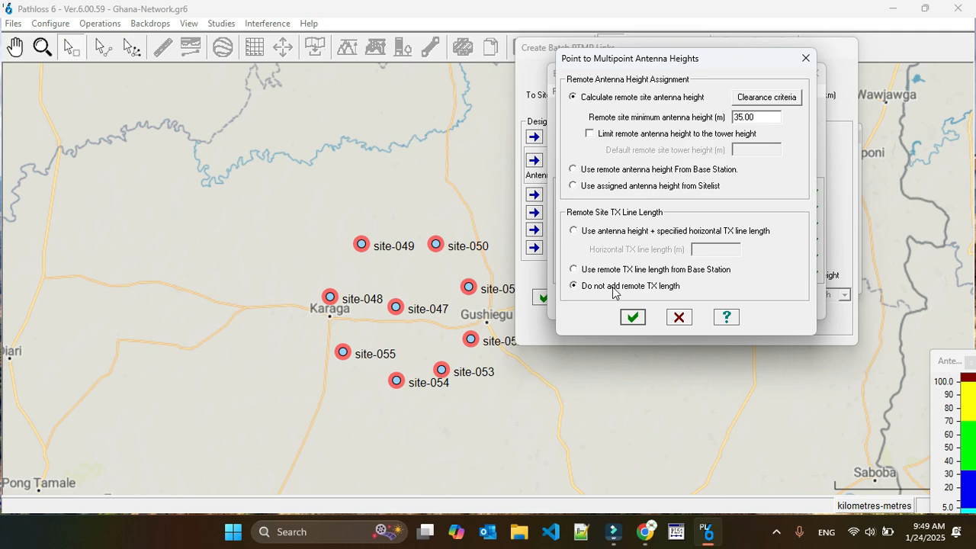
left_click(637, 319)
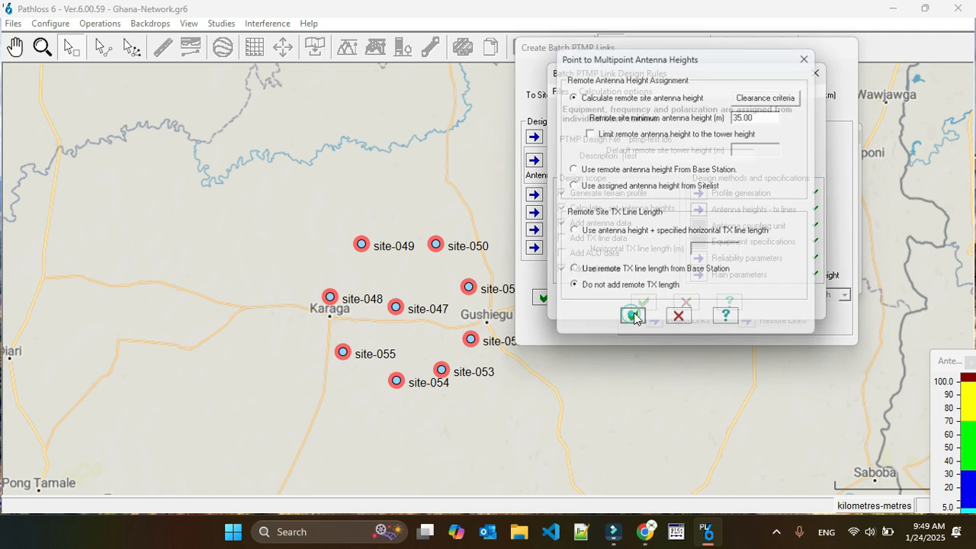
- Accept Vigants-Barnett reliability and ITU-R P.837-6 rain parameters, then accept the design rules
left_click(699, 260)
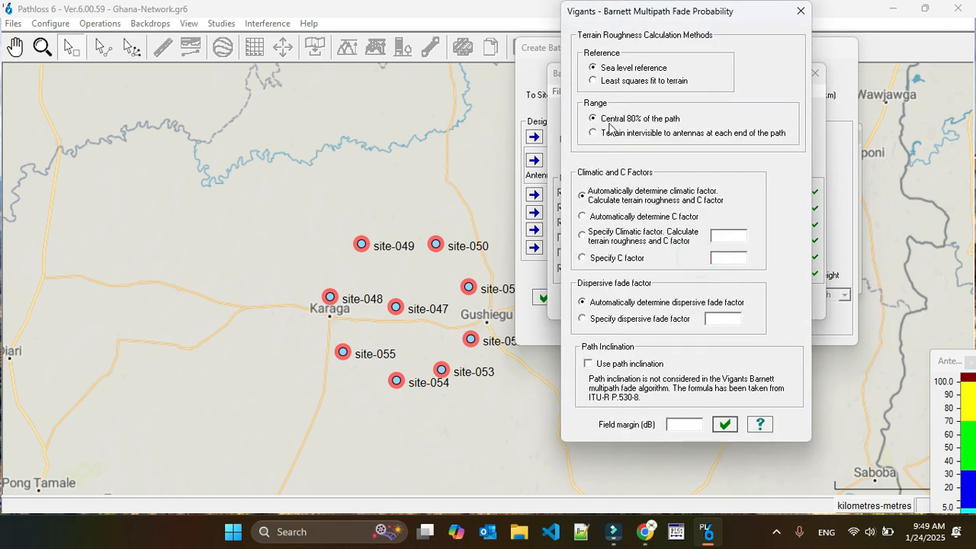
left_click(725, 424)
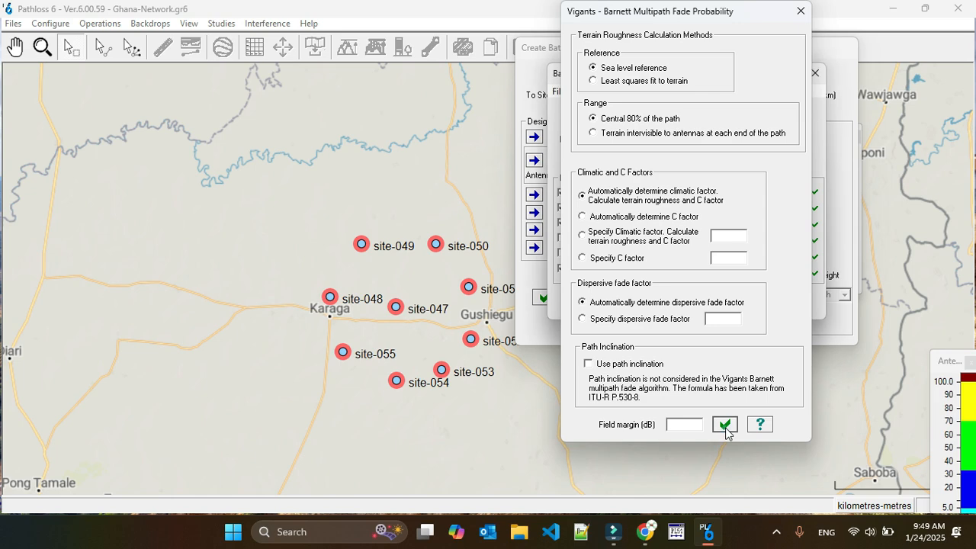
left_click(698, 274)
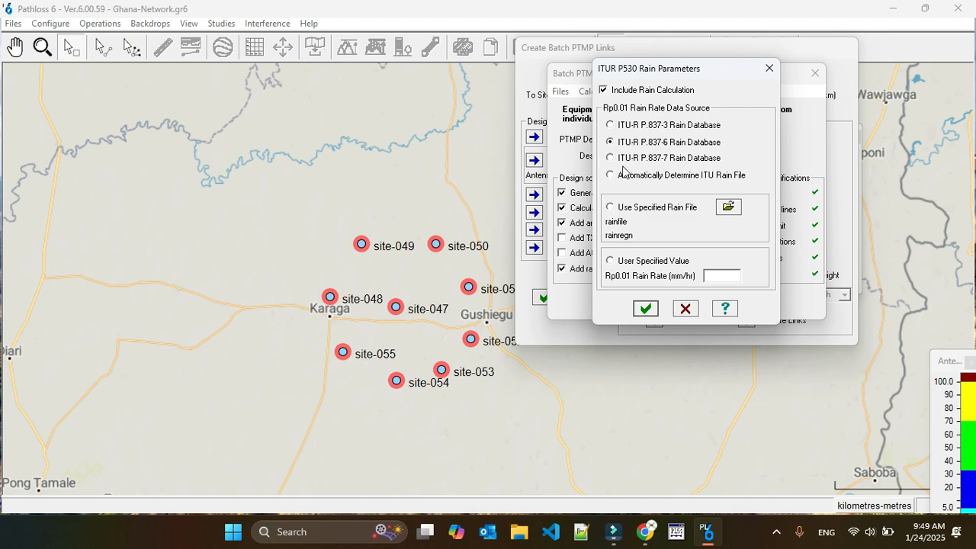
left_click(645, 308)
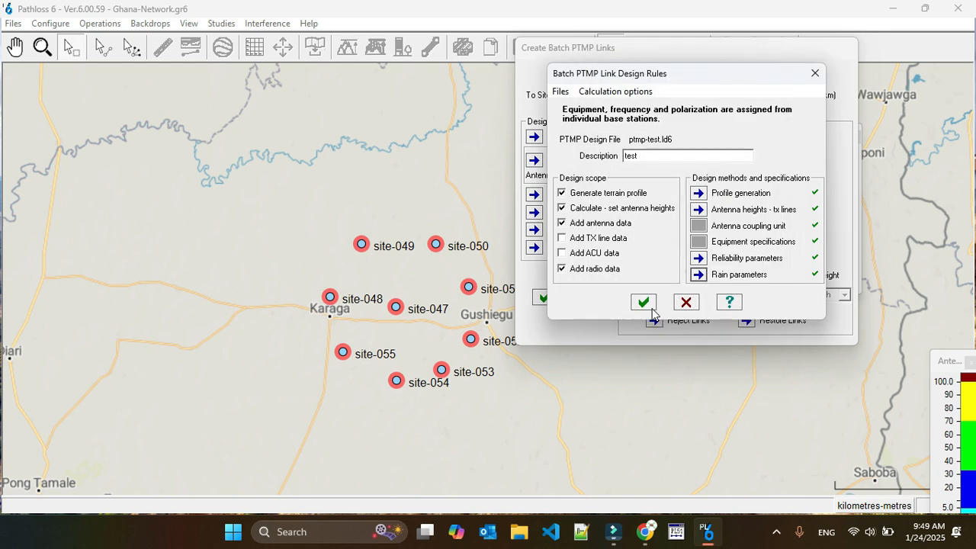
left_click(646, 303)
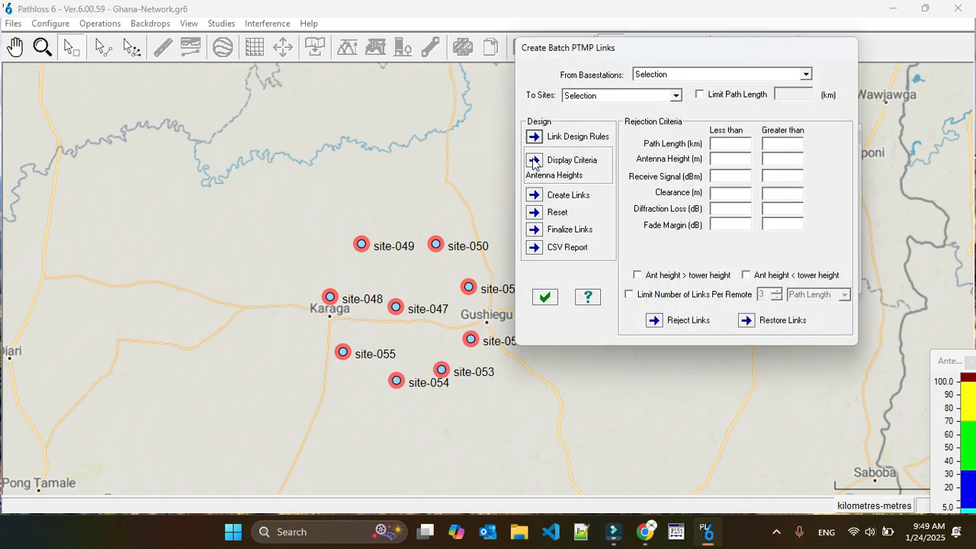
- Run PTMP link creation and rearrange the batch links window, moving the RX legend top-right
left_click(535, 197)
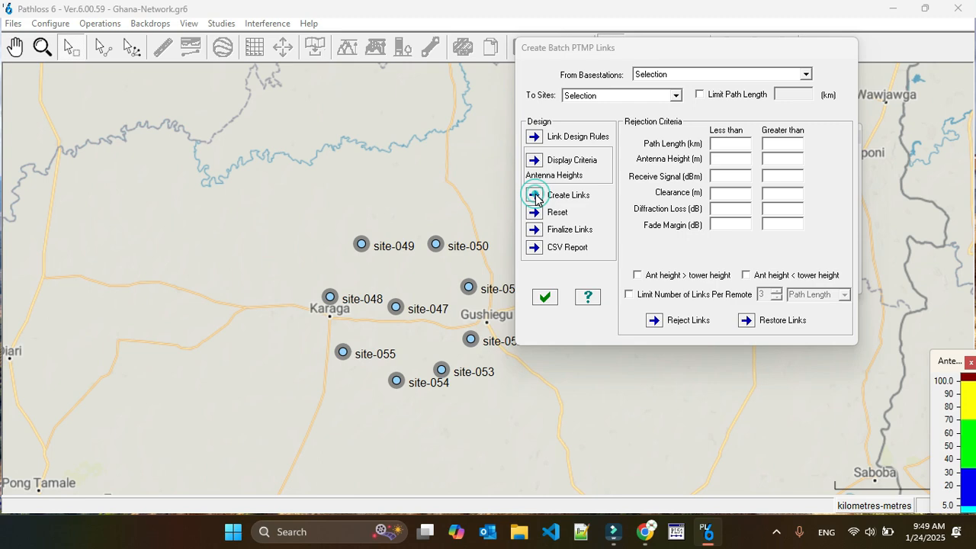
left_click_drag(663, 48, 695, 69)
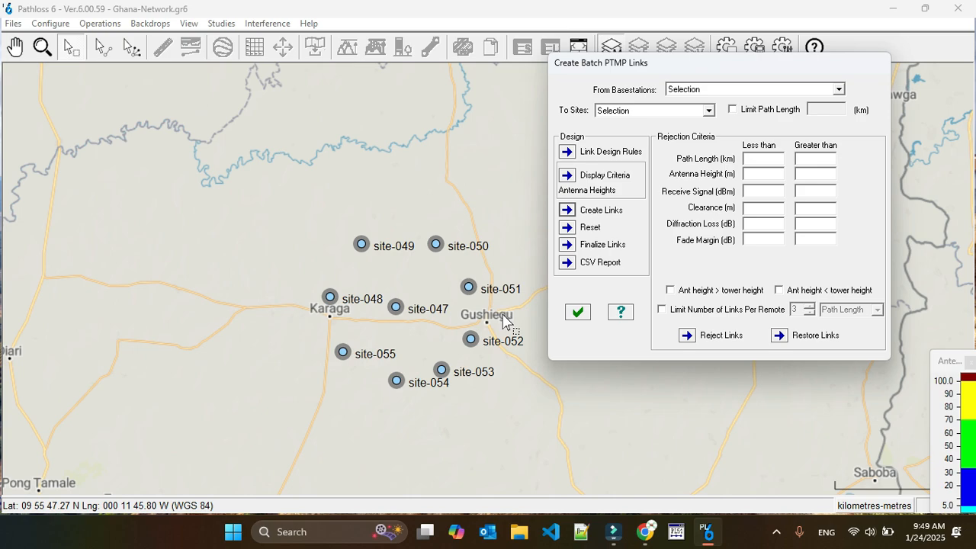
left_click_drag(740, 65, 715, 123)
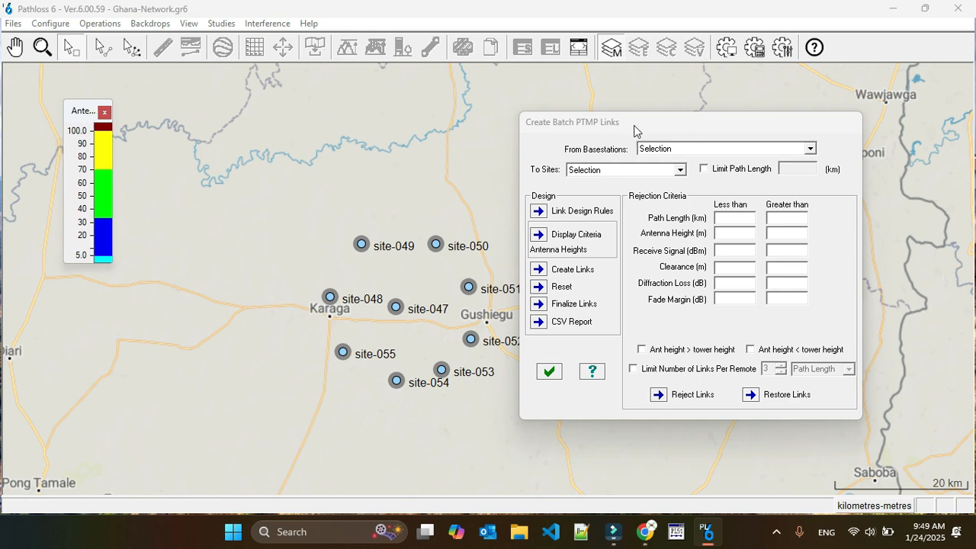
left_click_drag(697, 127, 439, 230)
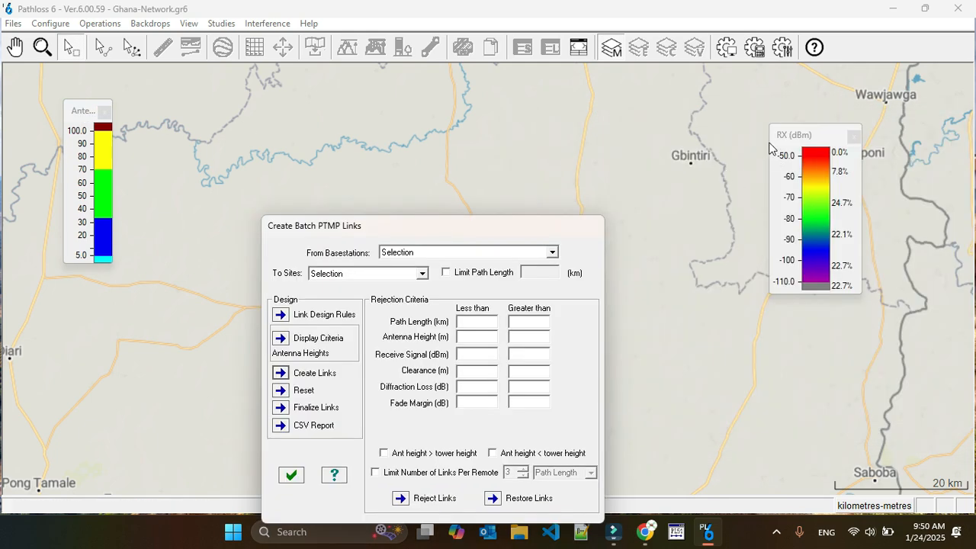
left_click_drag(809, 133, 915, 73)
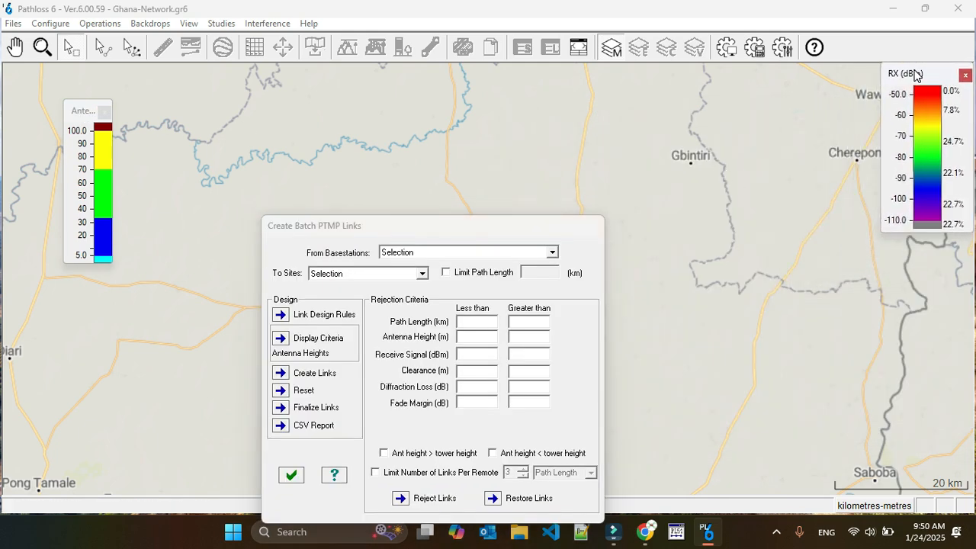
left_click_drag(400, 231, 723, 183)
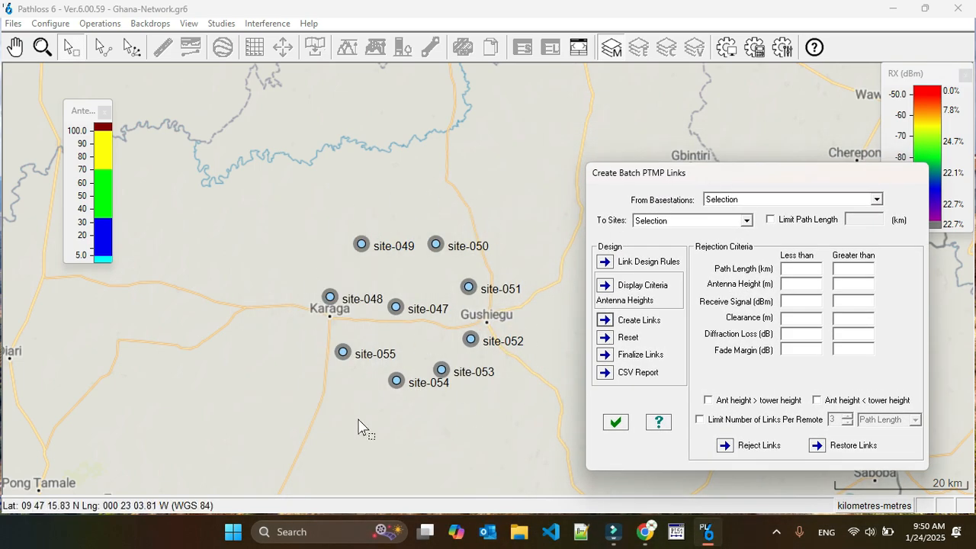
- Create the PTMP links again and close the Create Batch PTMP Links dialog
left_click(607, 321)
left_click(608, 321)
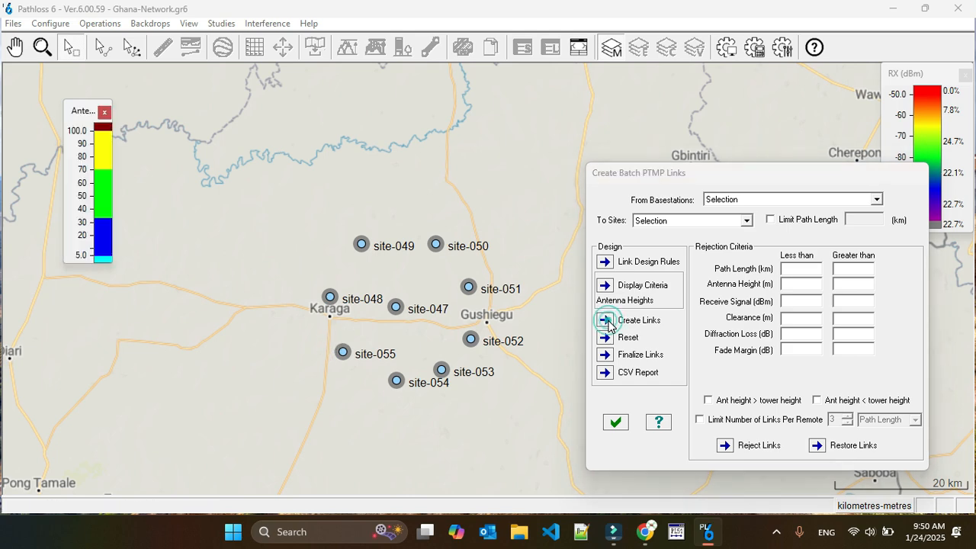
left_click(608, 321)
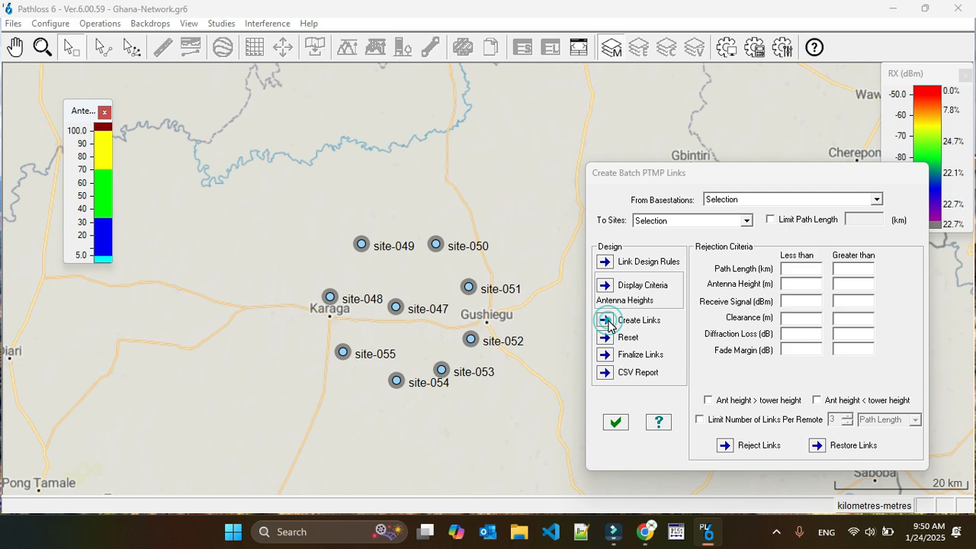
left_click(615, 422)
left_click(551, 280)
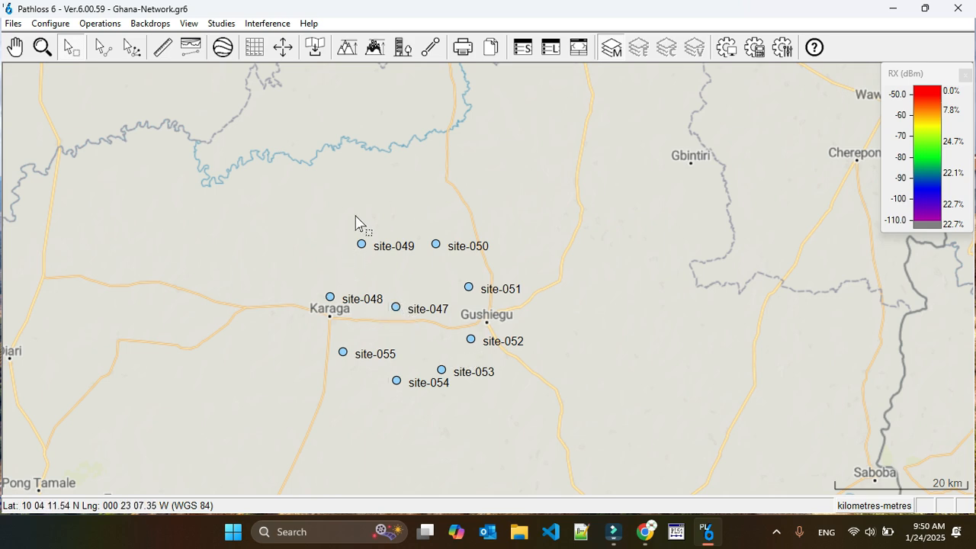
- Open site-055's Base Station Create - Edit setup from its right-click menu
right_click(343, 360)
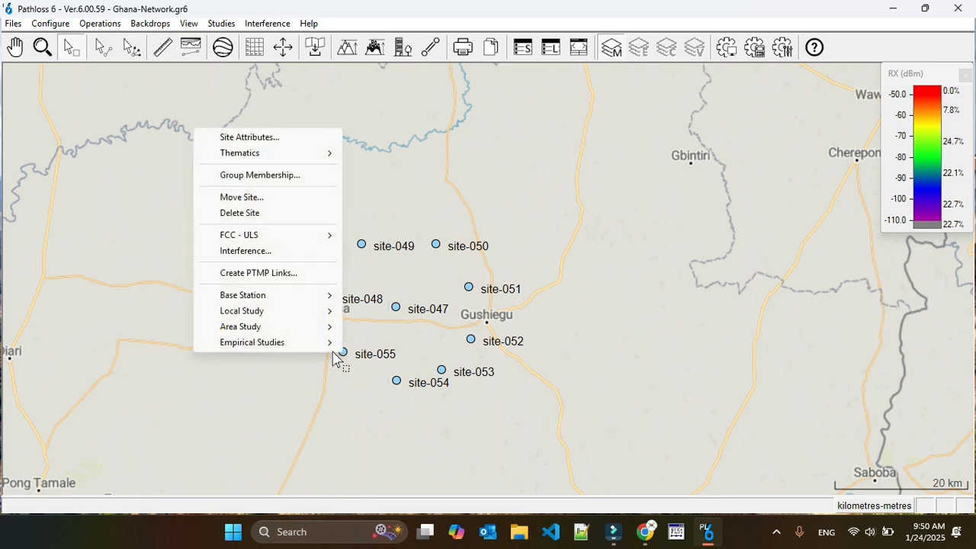
mouse_move(270, 299)
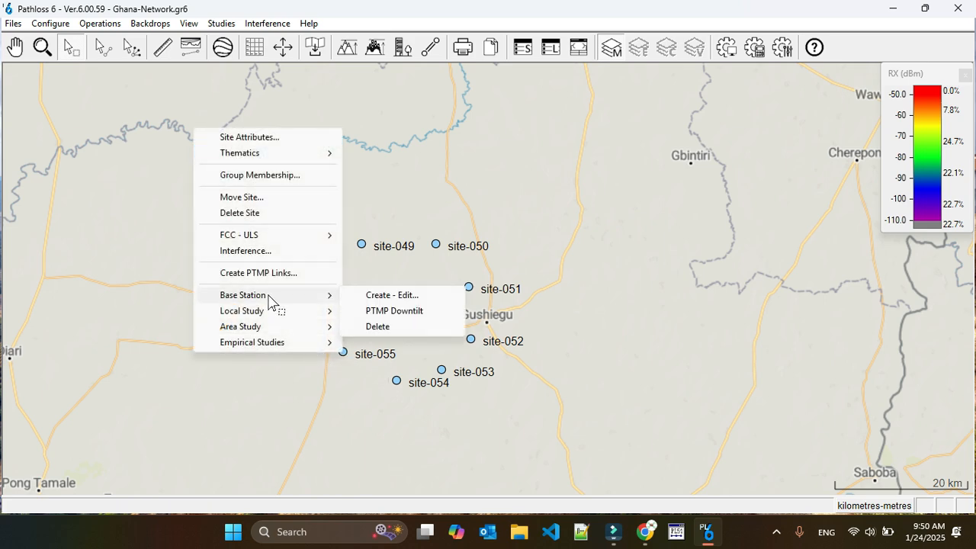
left_click(393, 295)
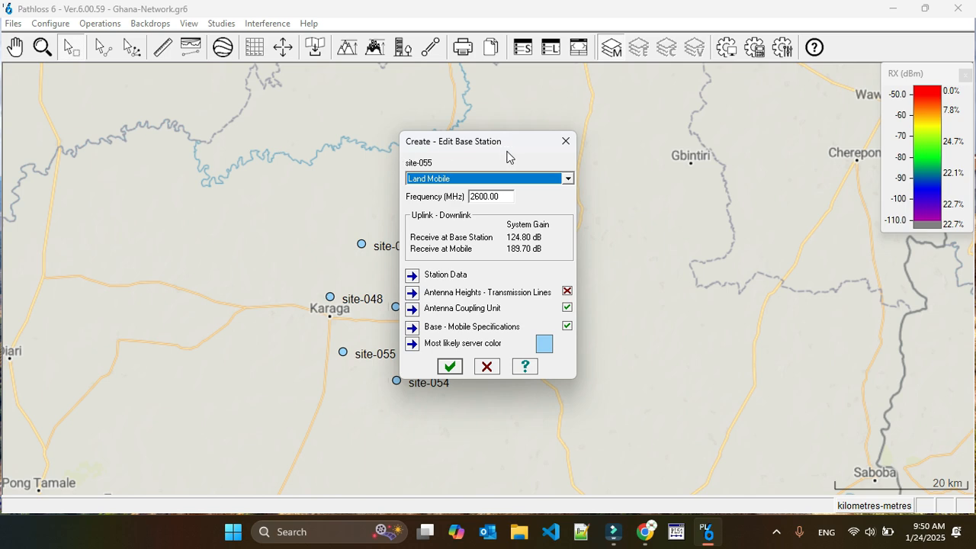
- Keep the station type Land Mobile at 2600 MHz and bring up the Station data entry
left_click(473, 180)
left_click(467, 178)
left_click(449, 178)
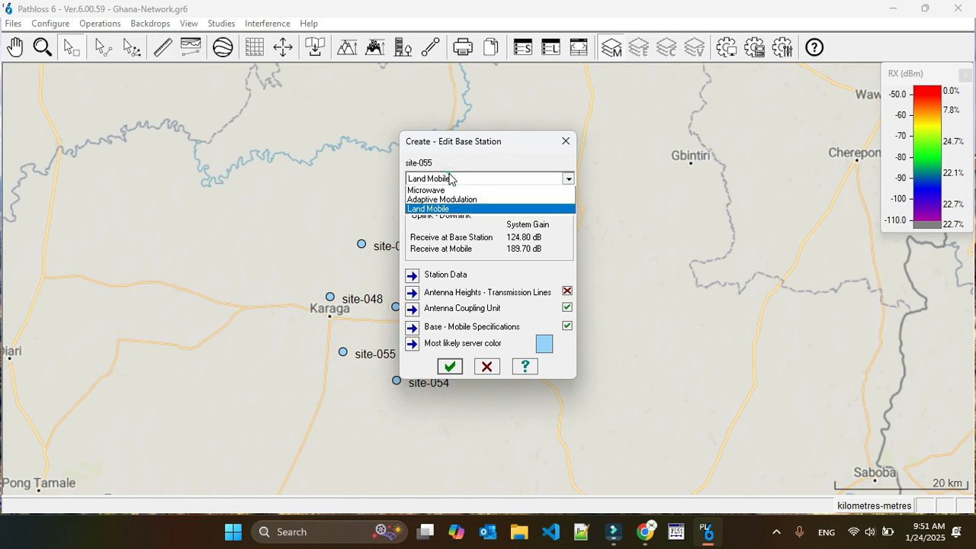
left_click(455, 199)
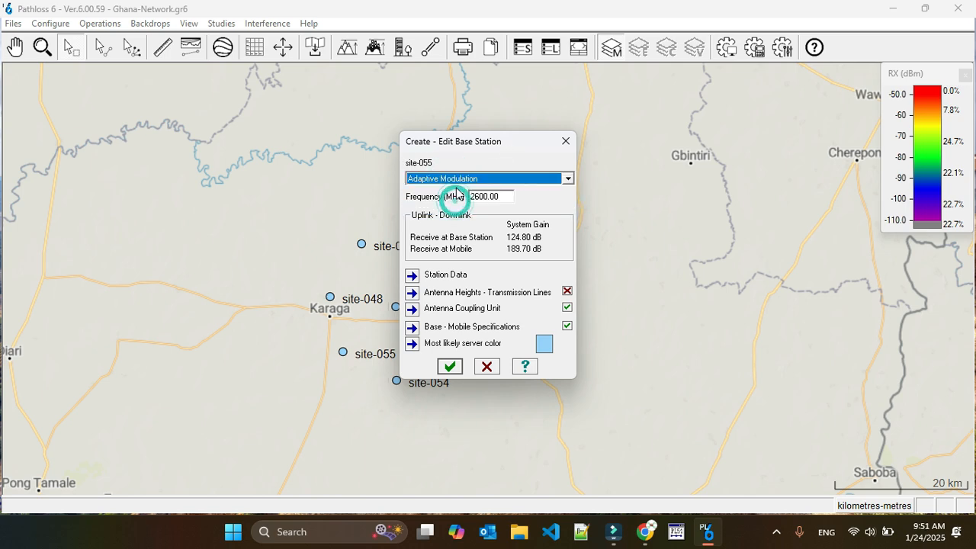
left_click(454, 183)
left_click(457, 187)
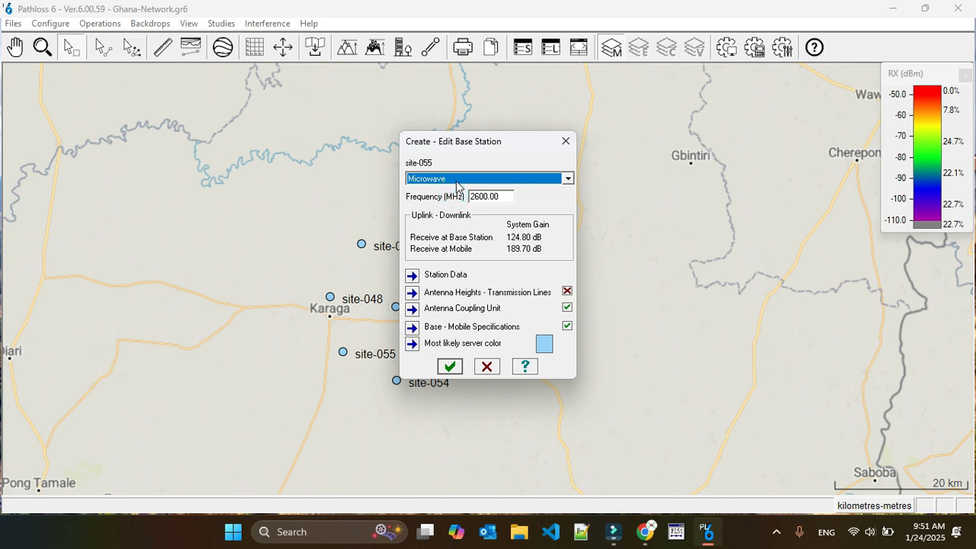
left_click(457, 183)
left_click(456, 190)
left_click(455, 185)
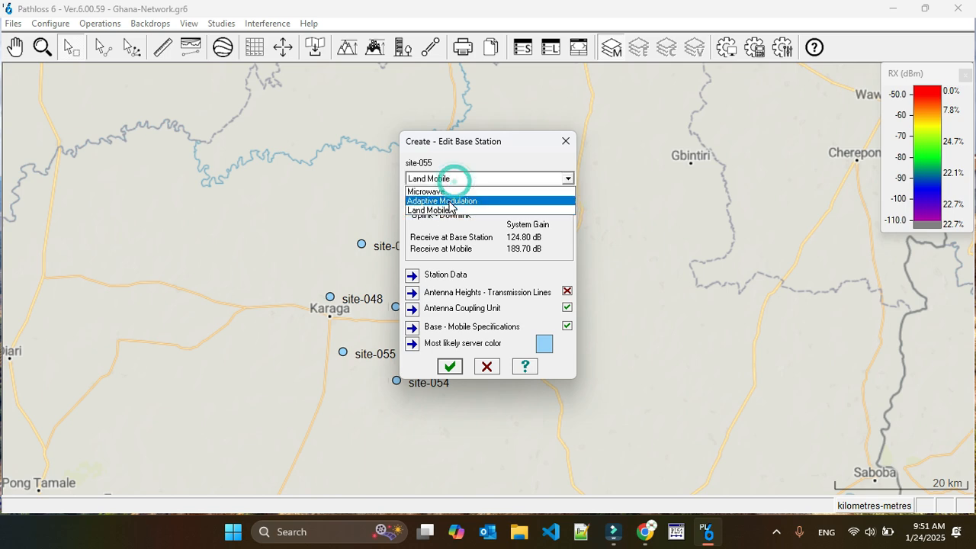
left_click(450, 211)
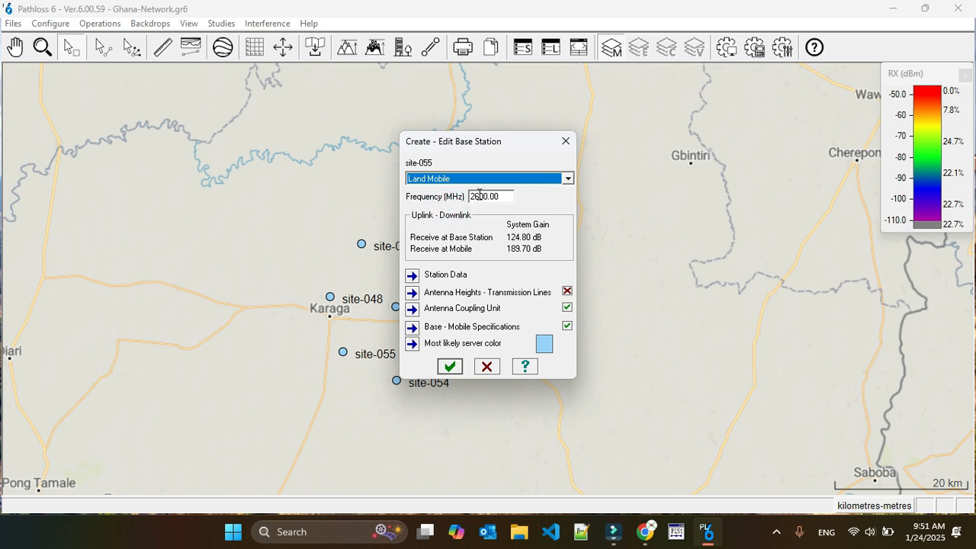
left_click_drag(478, 197, 470, 197)
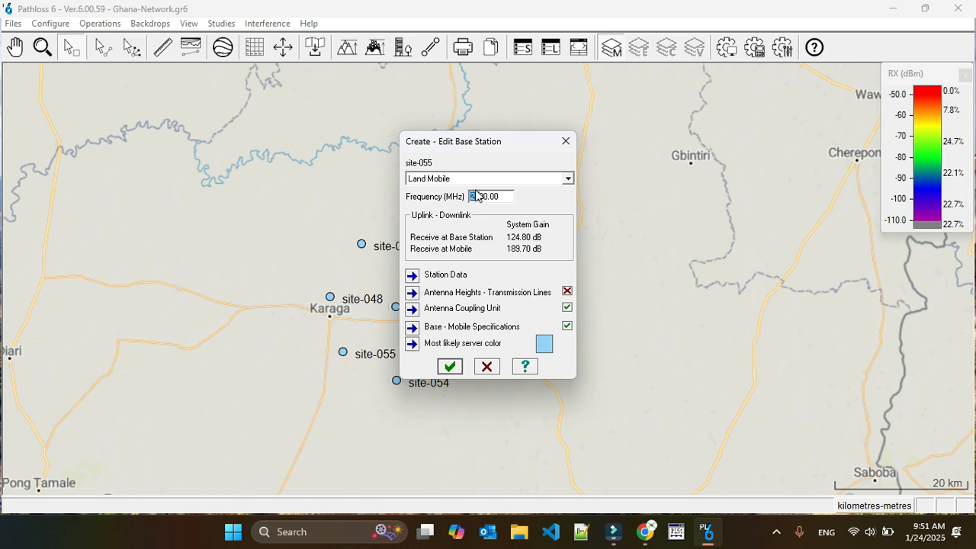
left_click(412, 276)
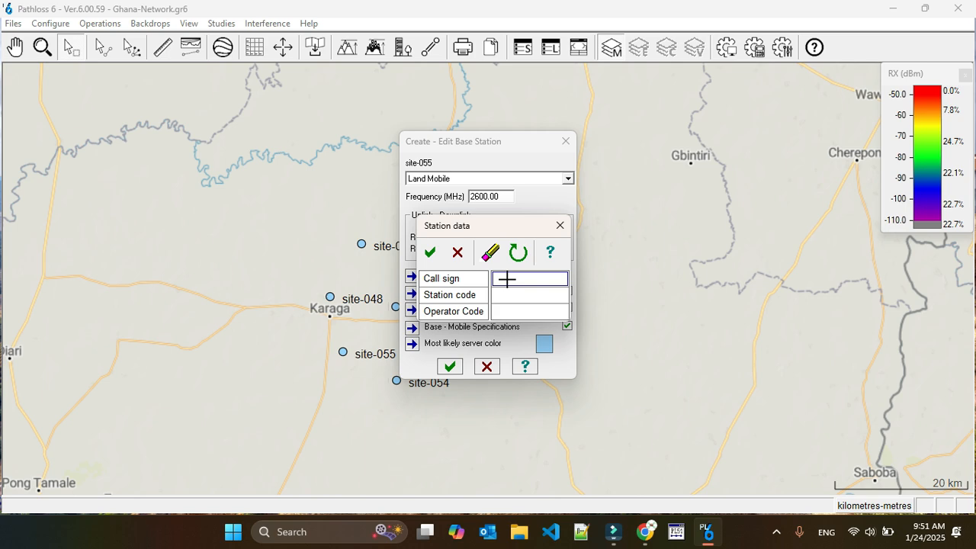
- Give site-055 call sign MBS001 and set remote antenna height to 30 m, keeping base 50 m
type("MBS001")
left_click(430, 253)
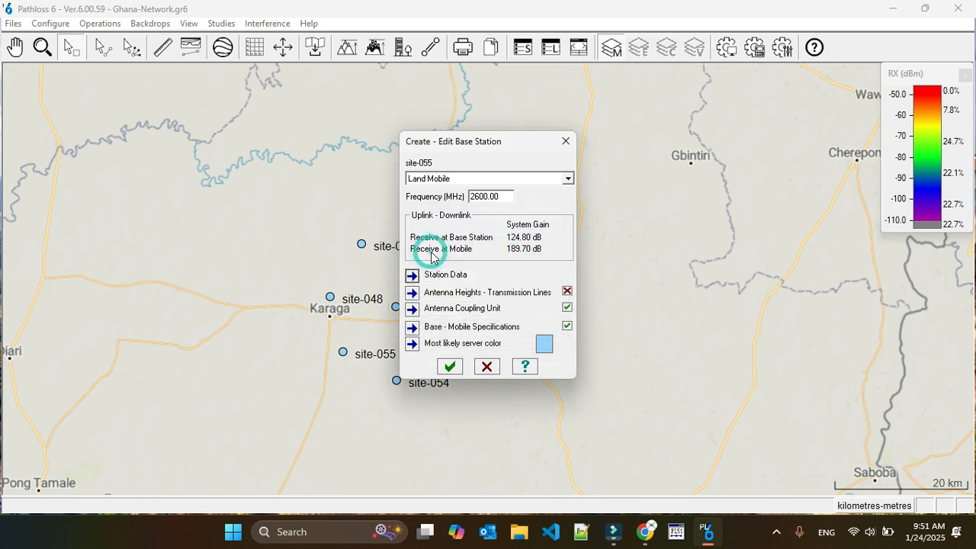
left_click(413, 294)
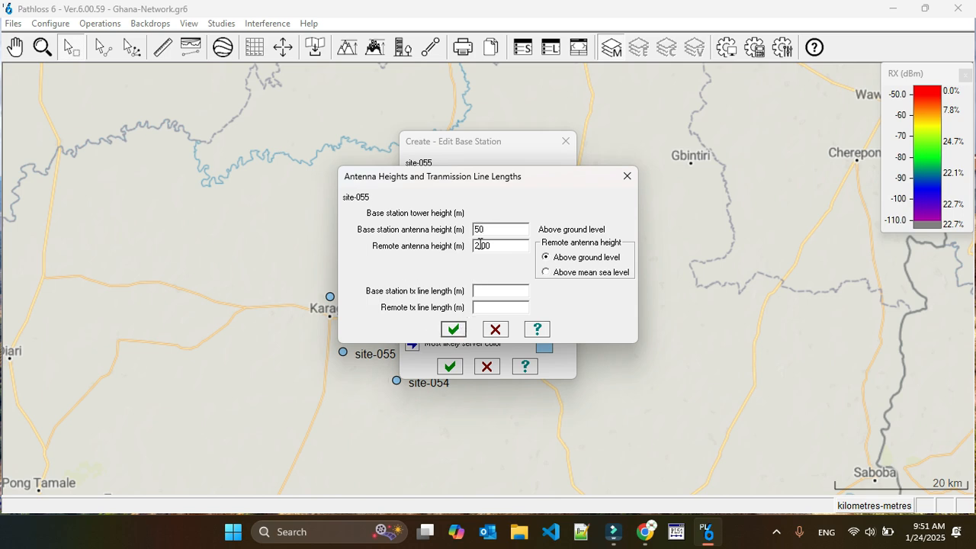
left_click_drag(478, 245, 474, 247)
type("30")
left_click(453, 330)
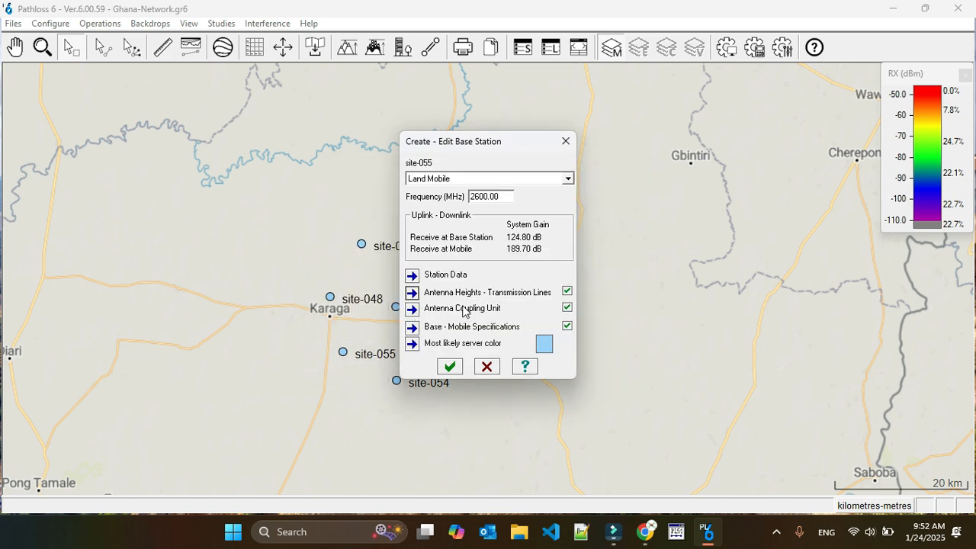
left_click(412, 327)
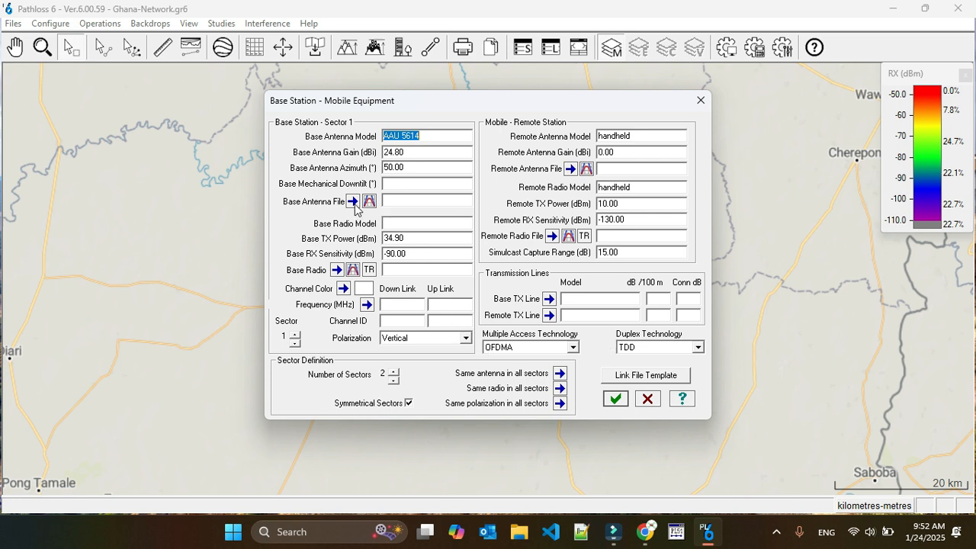
left_click(352, 201)
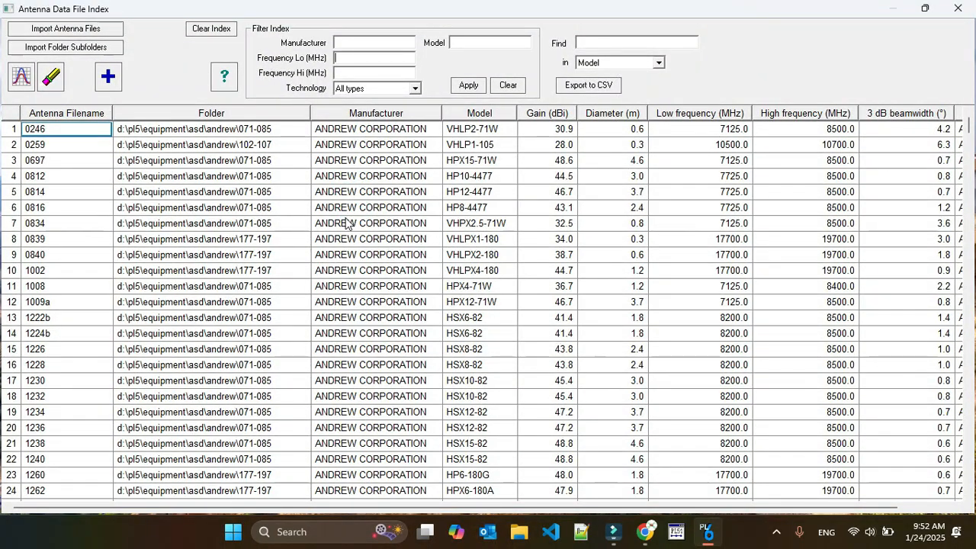
left_click(958, 8)
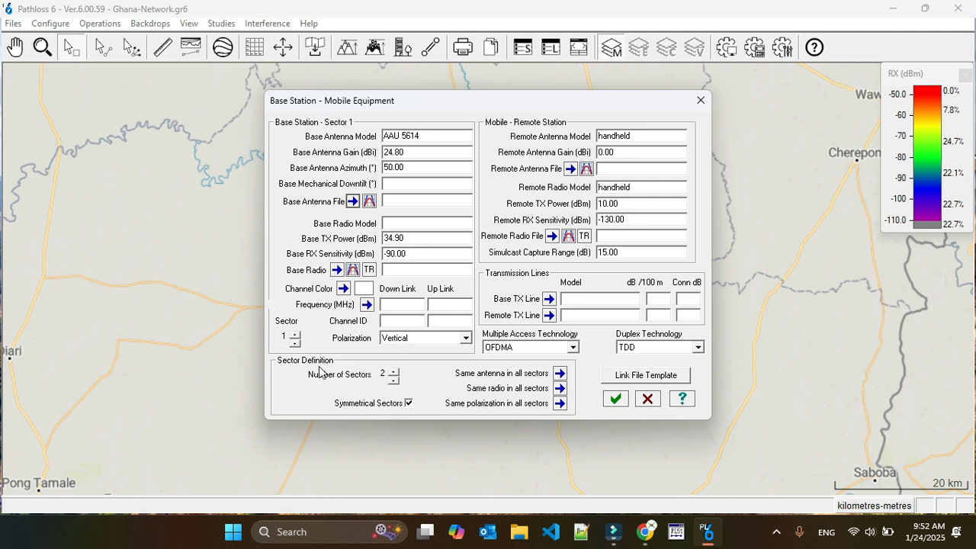
- Step through sectors 1 to 4 to review each sector's settings
left_click(295, 334)
left_click(295, 336)
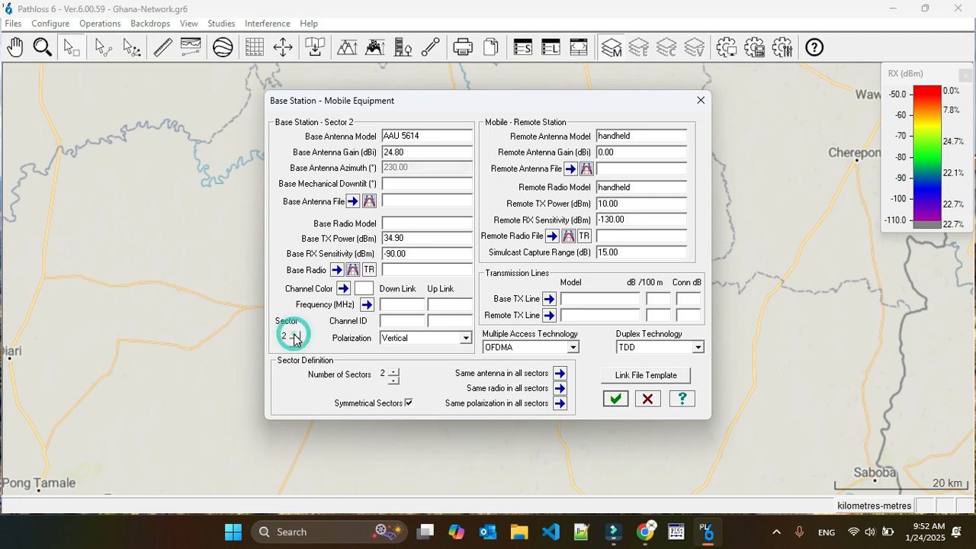
left_click(295, 337)
left_click(295, 339)
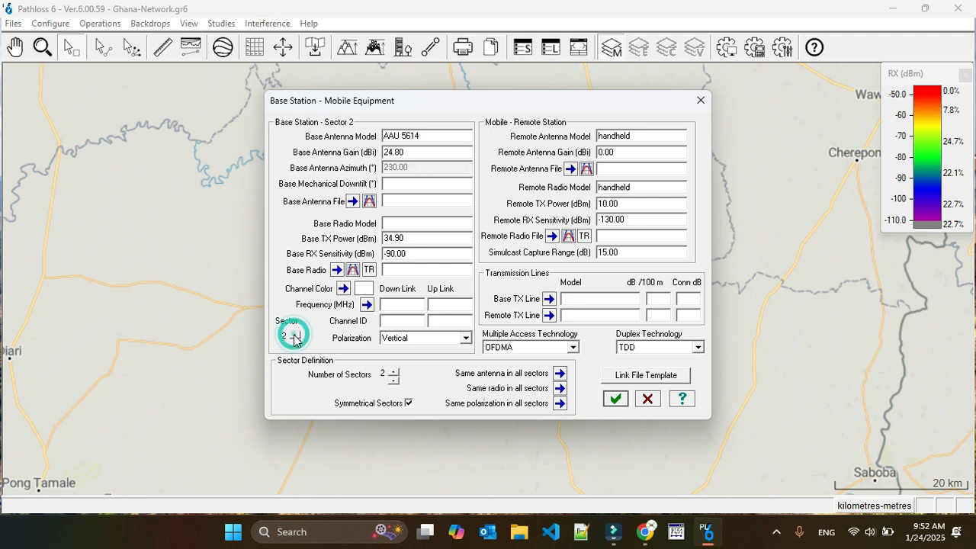
left_click(295, 346)
left_click(297, 335)
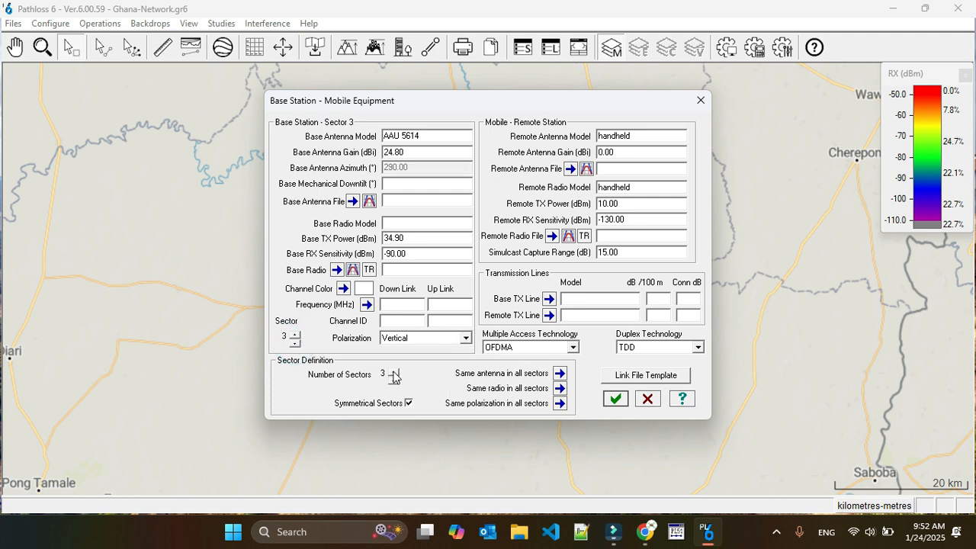
left_click(293, 335)
left_click(296, 343)
left_click(296, 344)
left_click(296, 343)
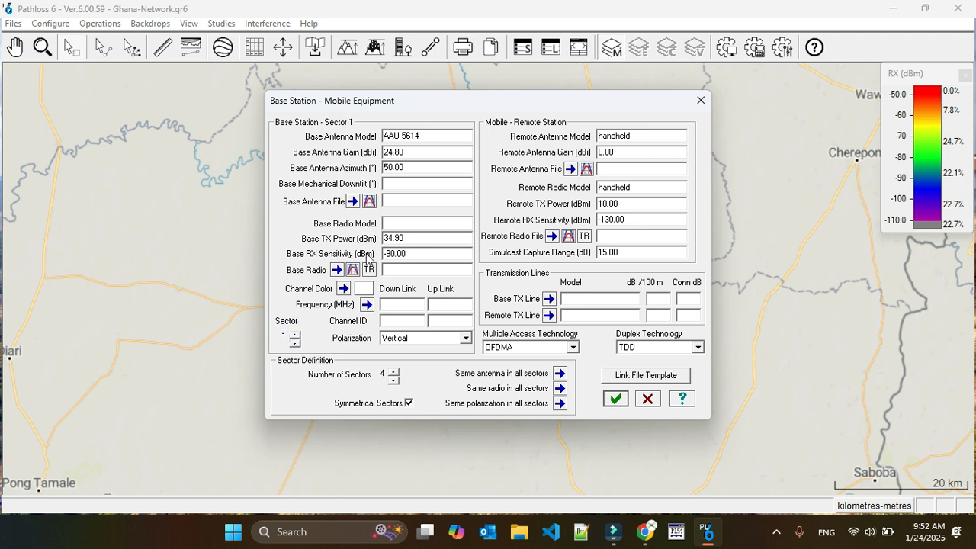
left_click(296, 336)
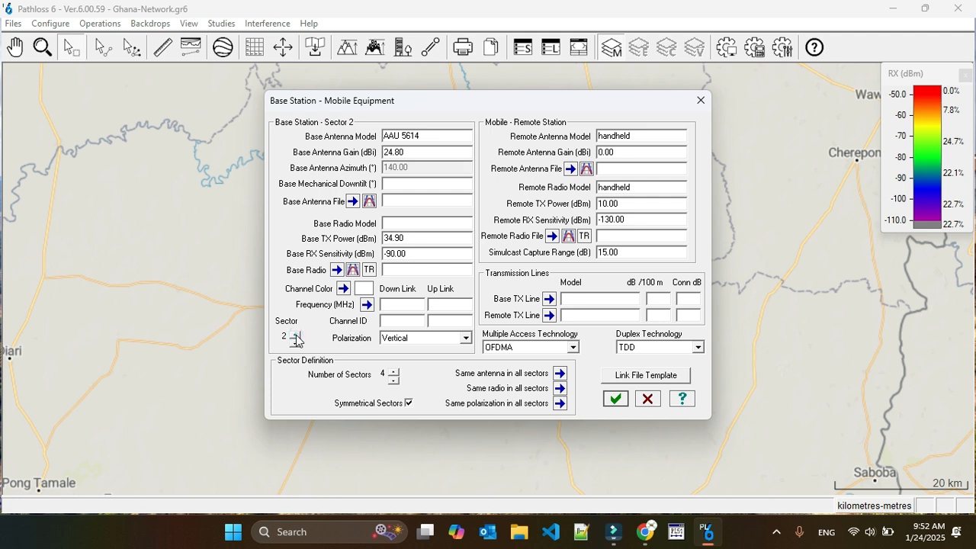
left_click(295, 335)
- Settle the Number of Sectors at 4 symmetrical sectors and apply the equipment settings
left_click(393, 371)
left_click(392, 371)
left_click(393, 370)
left_click(393, 371)
left_click(392, 380)
left_click(393, 380)
left_click(393, 380)
left_click(616, 401)
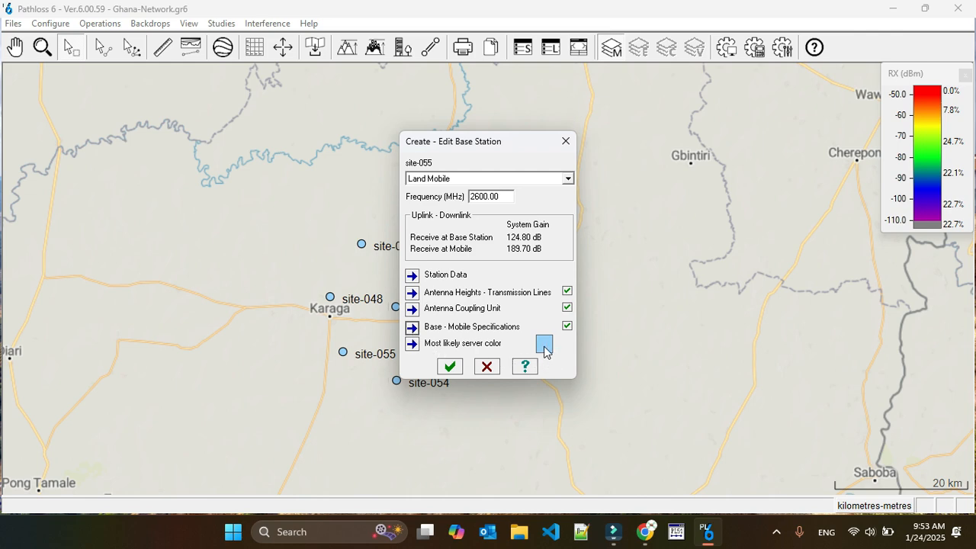
- Save site-055's base station, box-select all nine sites, and create the 8 PTMP links
left_click(450, 367)
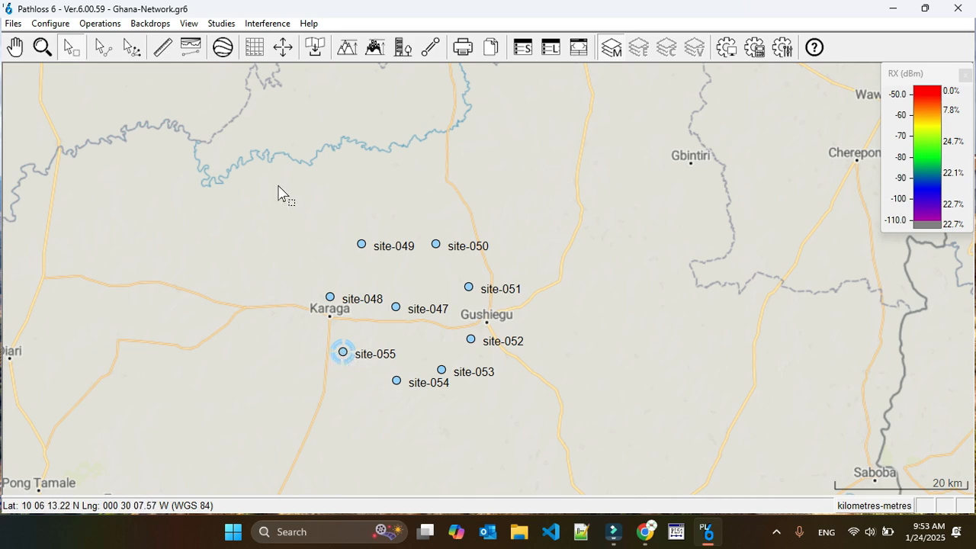
left_click_drag(290, 209, 523, 406)
left_click(221, 23)
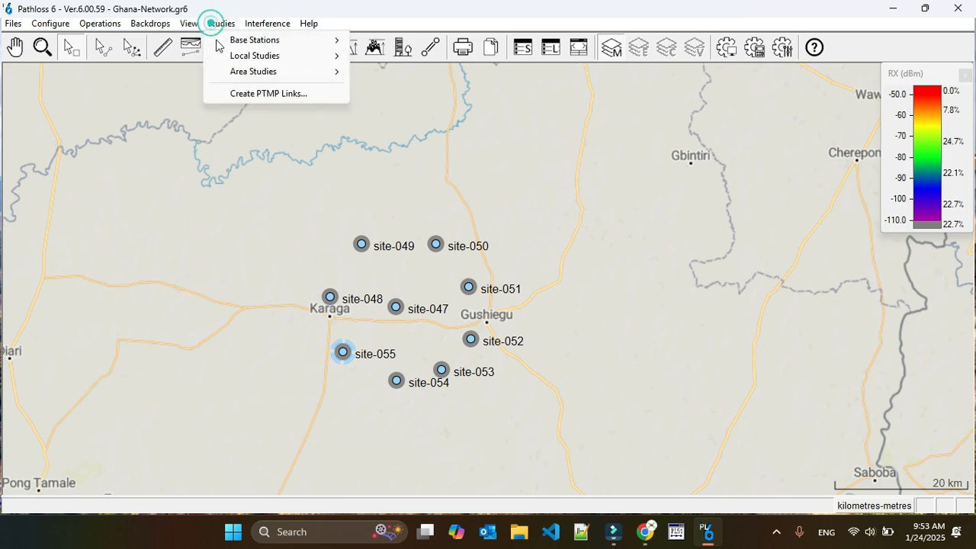
left_click(234, 92)
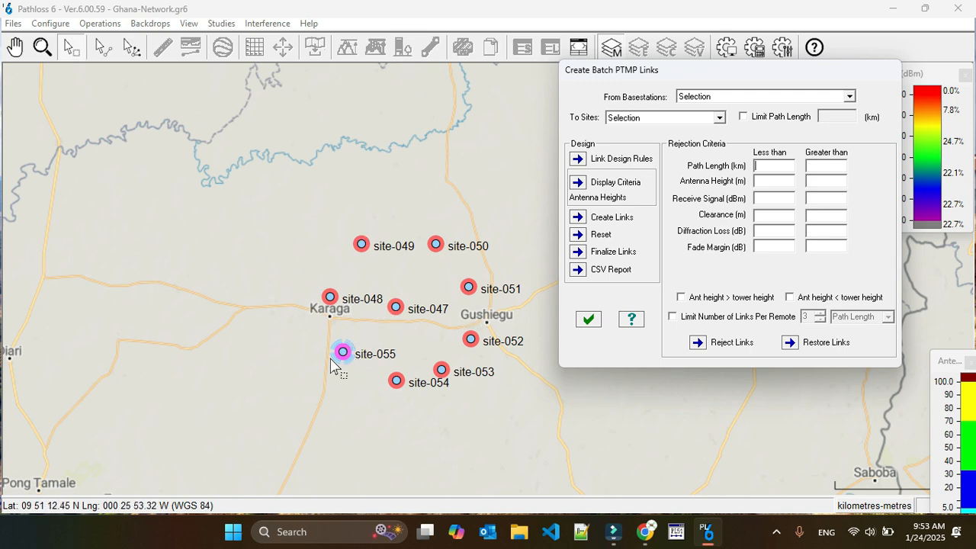
left_click(594, 223)
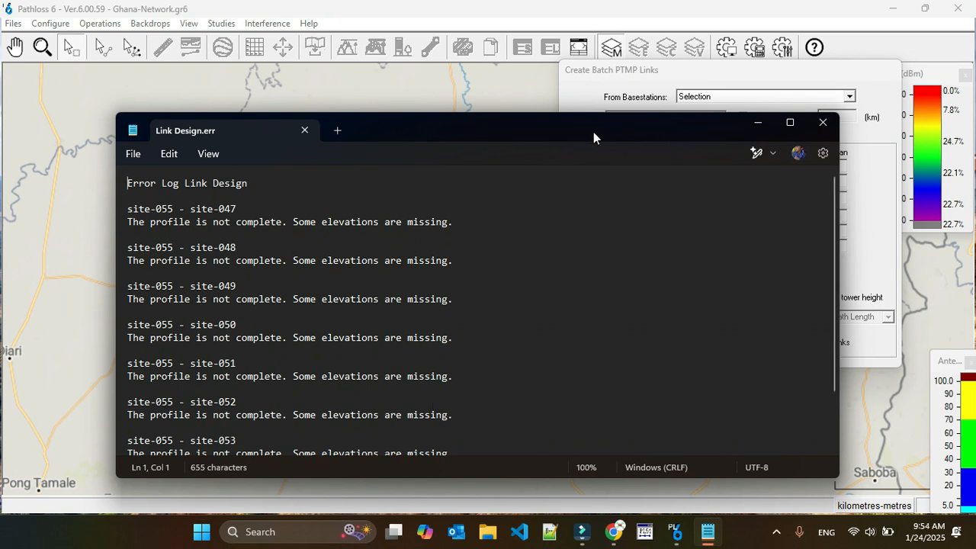
- Read the first missing-elevations error in Link Design.err, then close Notepad
left_click_drag(593, 138, 581, 66)
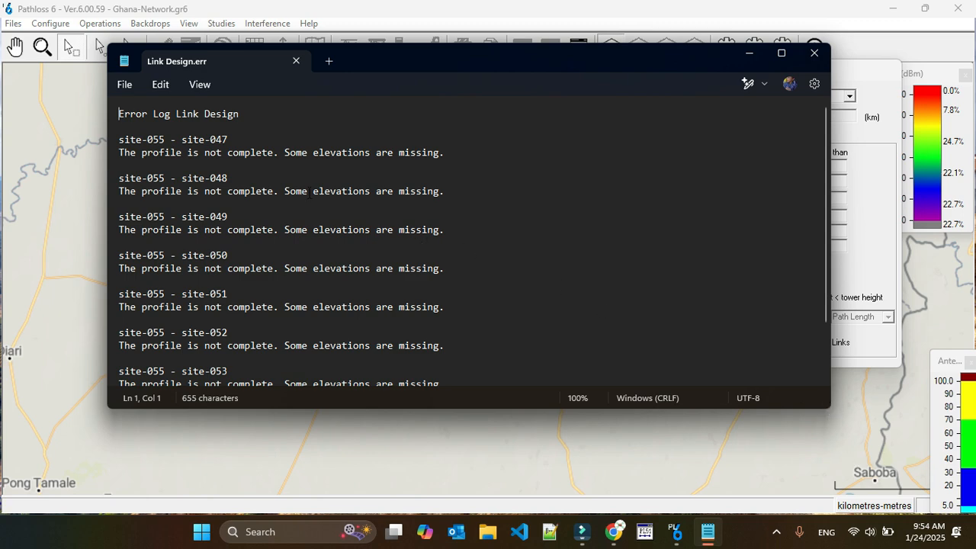
left_click_drag(120, 154, 406, 155)
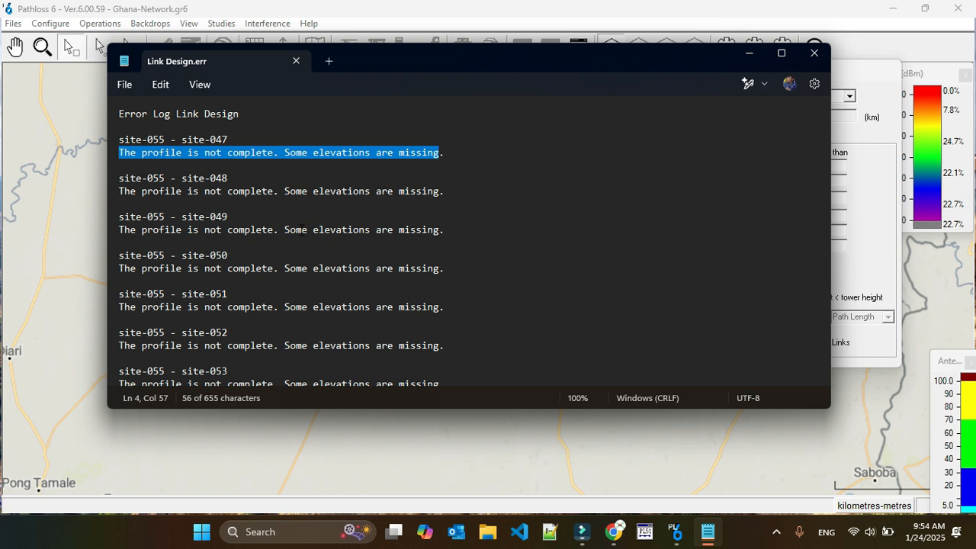
left_click(813, 52)
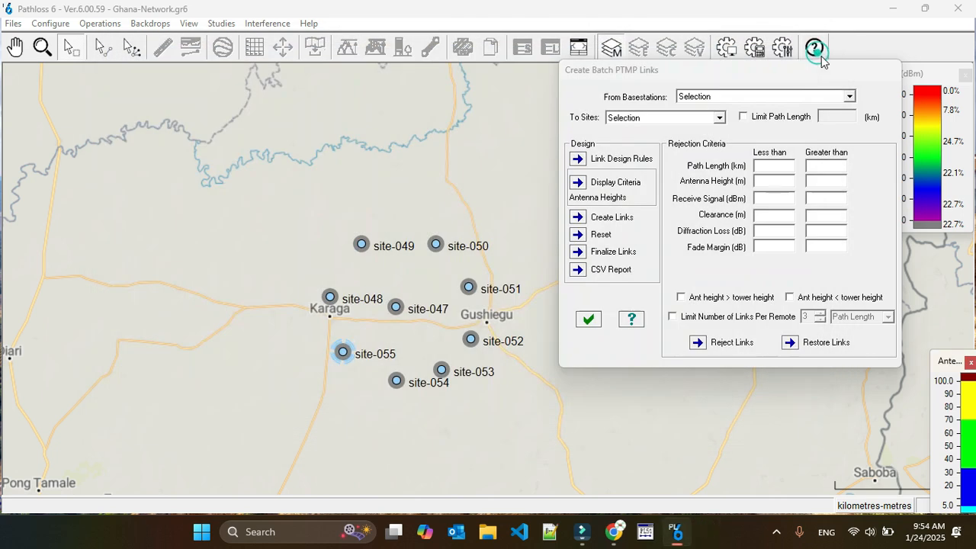
- Close the Batch PTMP dialog and download SRTM 1" terrain for 9–11°N, 1°W–1°E
left_click(591, 322)
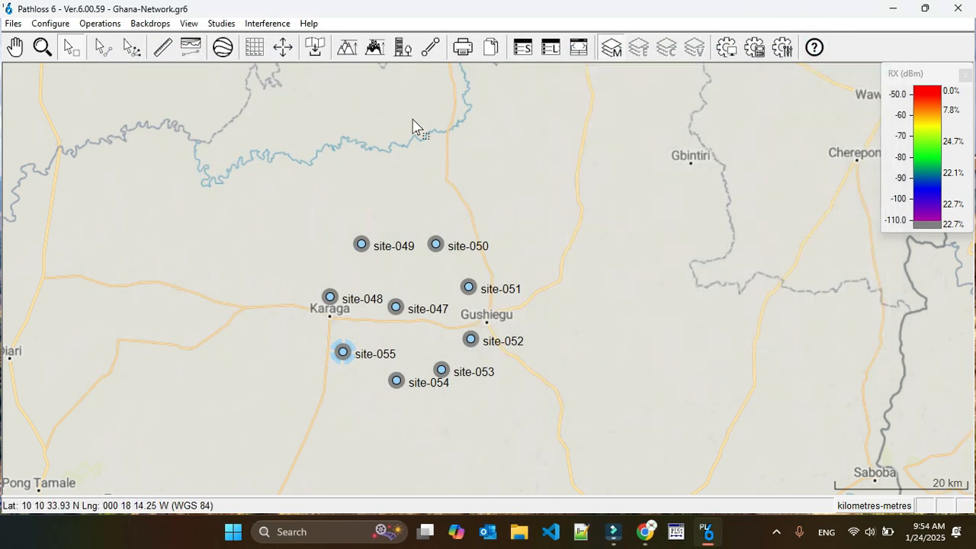
left_click(314, 47)
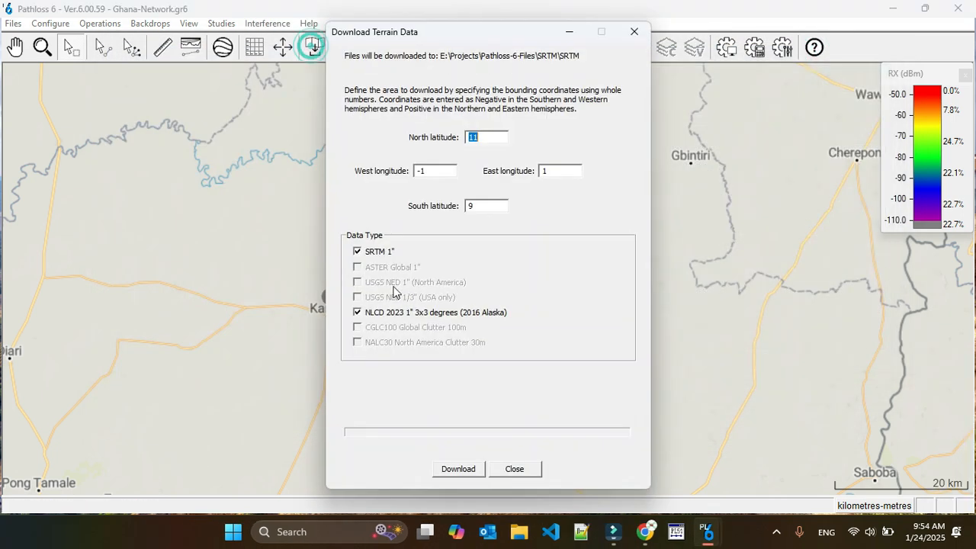
left_click(456, 469)
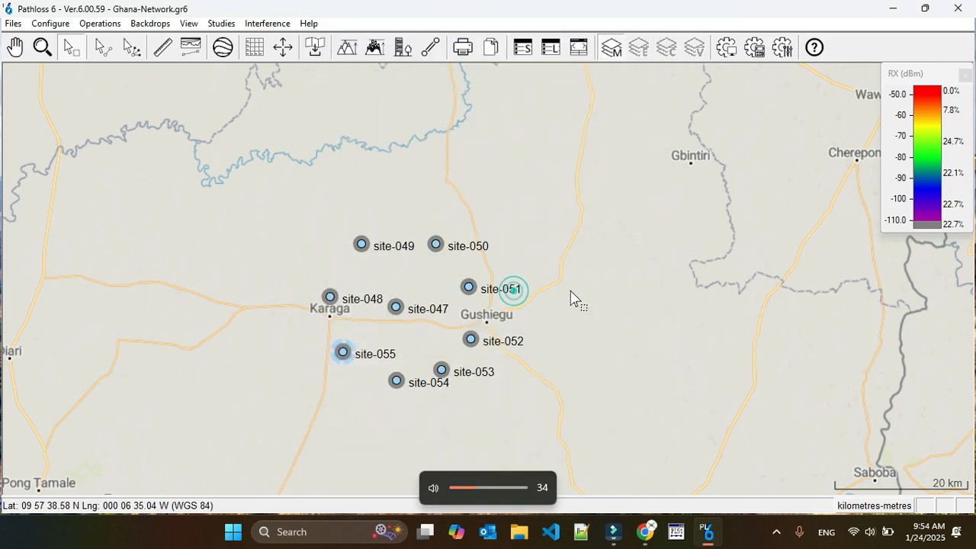
left_click(222, 23)
- Rerun Create PTMP Links from site-055, then move the dialog and antenna-height legend aside
left_click(263, 93)
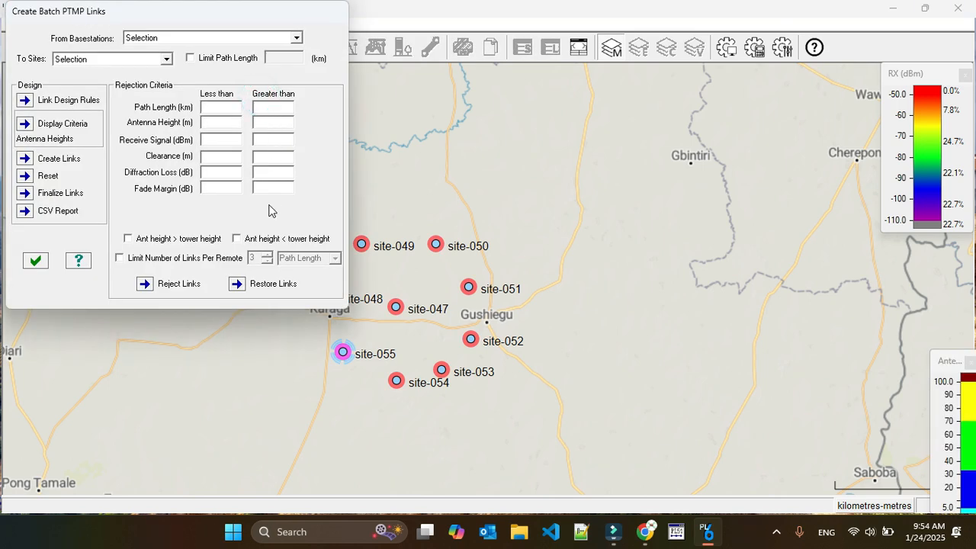
left_click(26, 158)
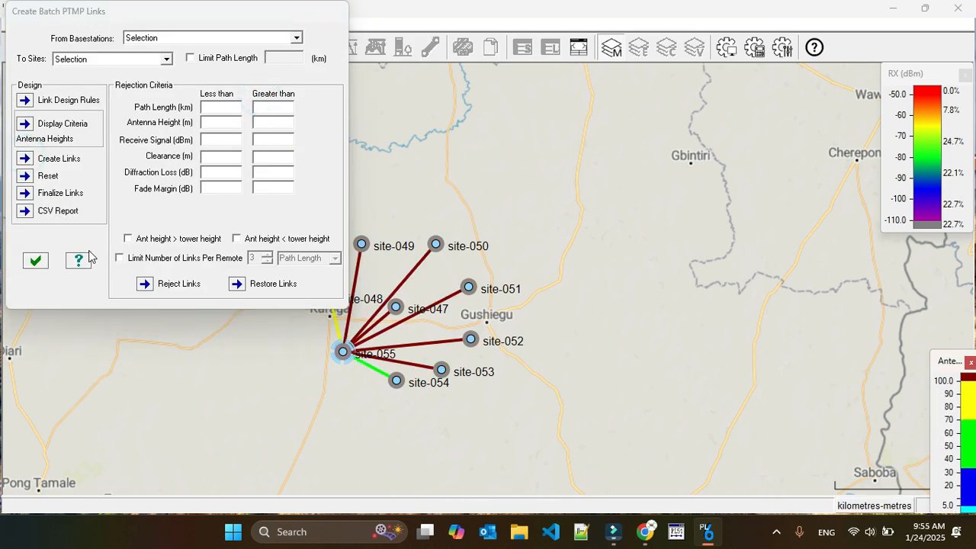
left_click_drag(126, 16, 708, 47)
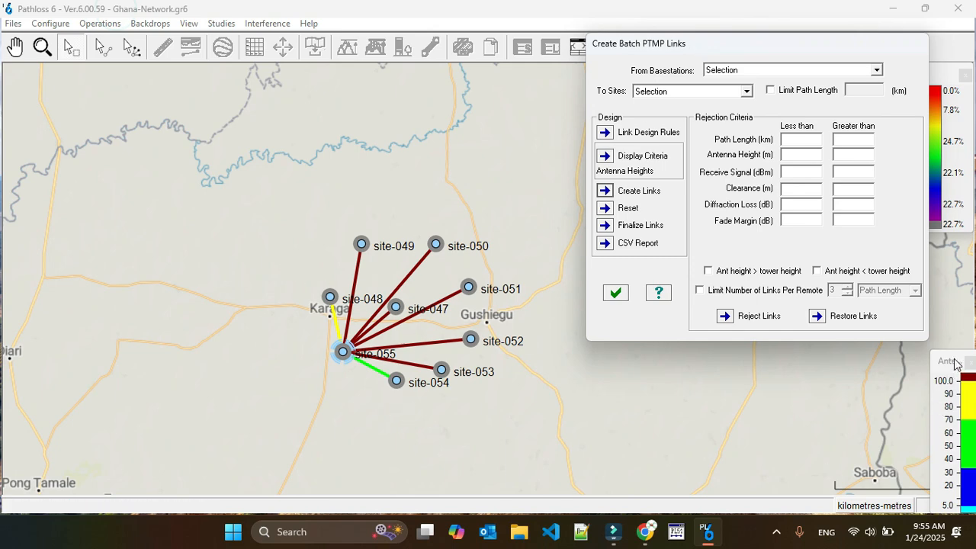
left_click_drag(955, 360, 158, 205)
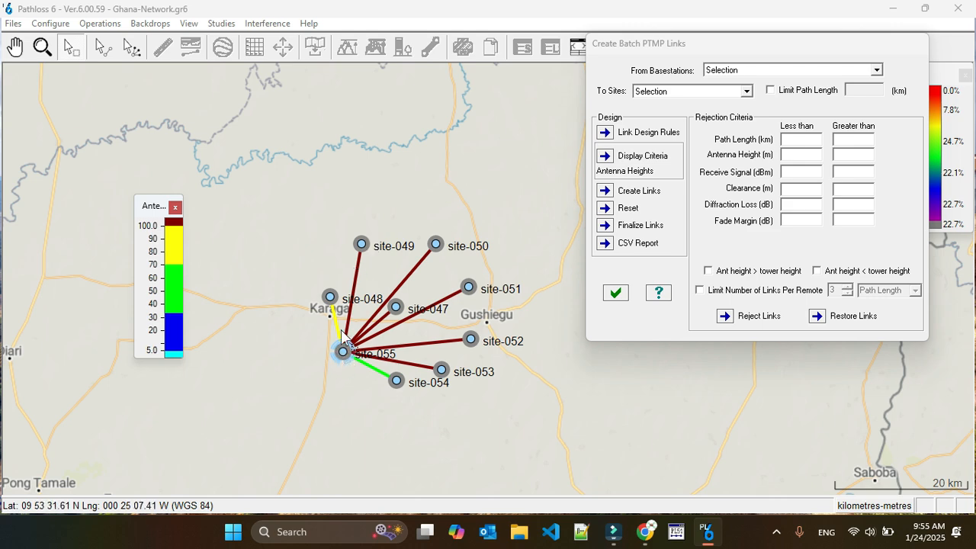
- Finalize the created links into the ptmp group, saving link files to the test folder
left_click(605, 226)
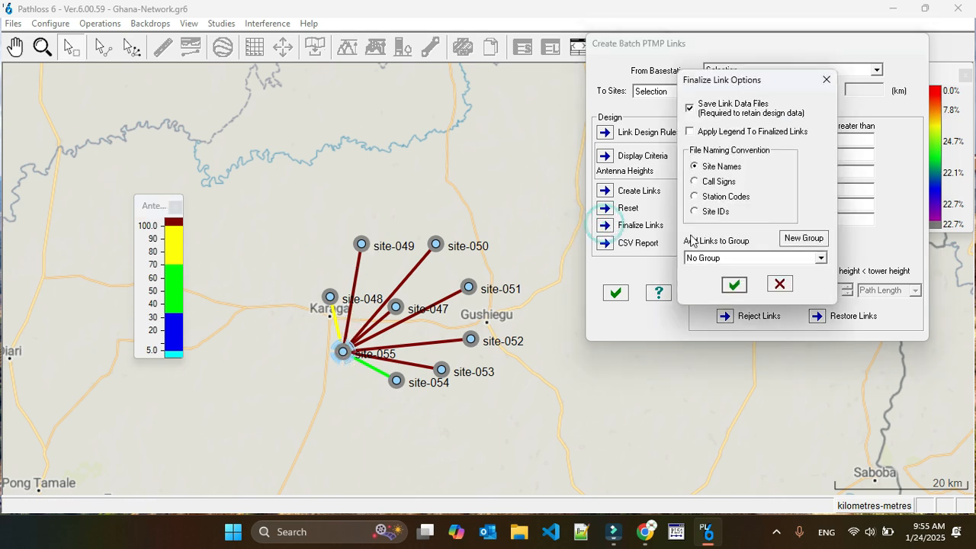
left_click(762, 258)
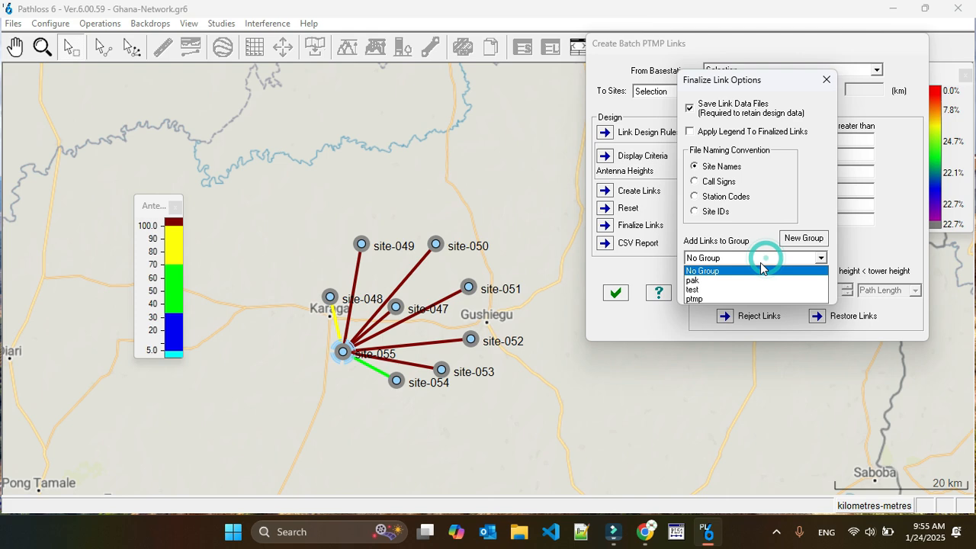
left_click(694, 298)
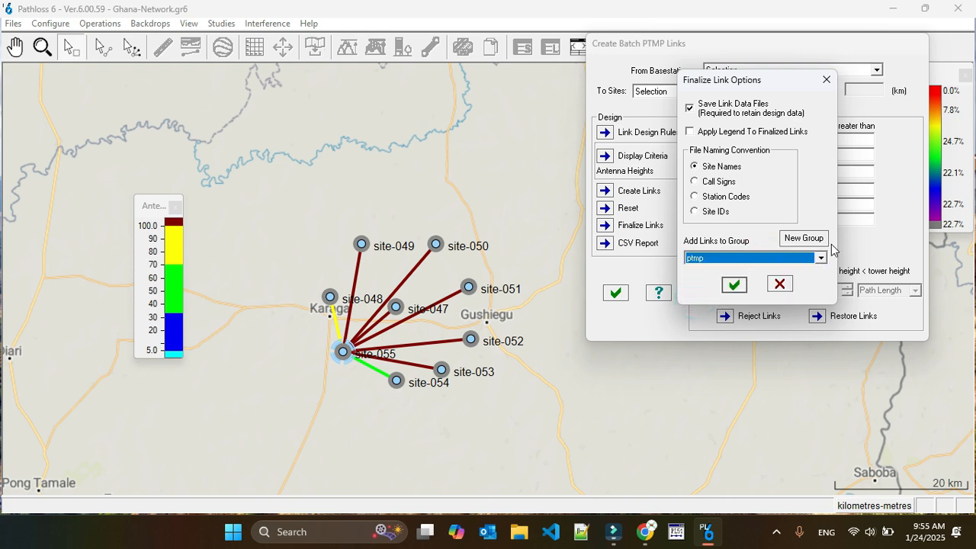
left_click(736, 288)
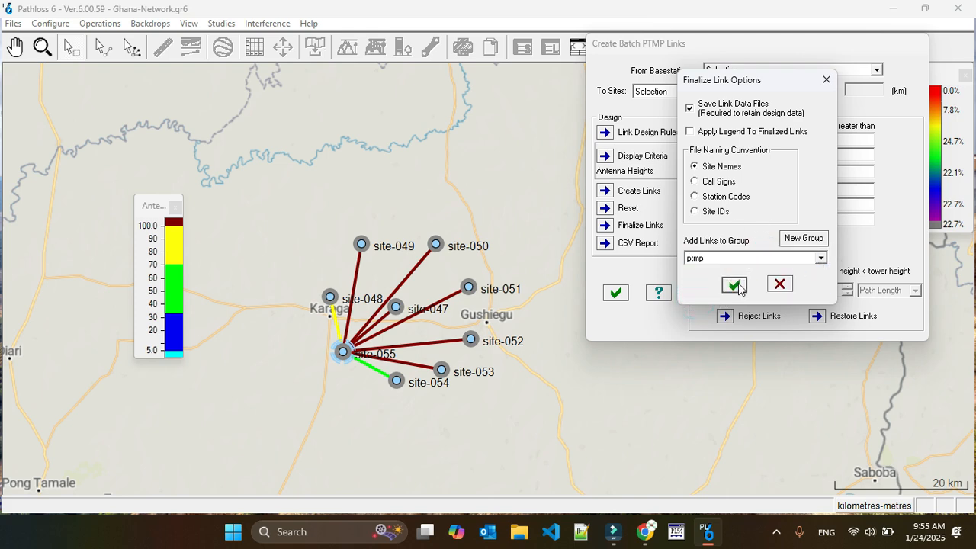
left_click(434, 310)
left_click(607, 391)
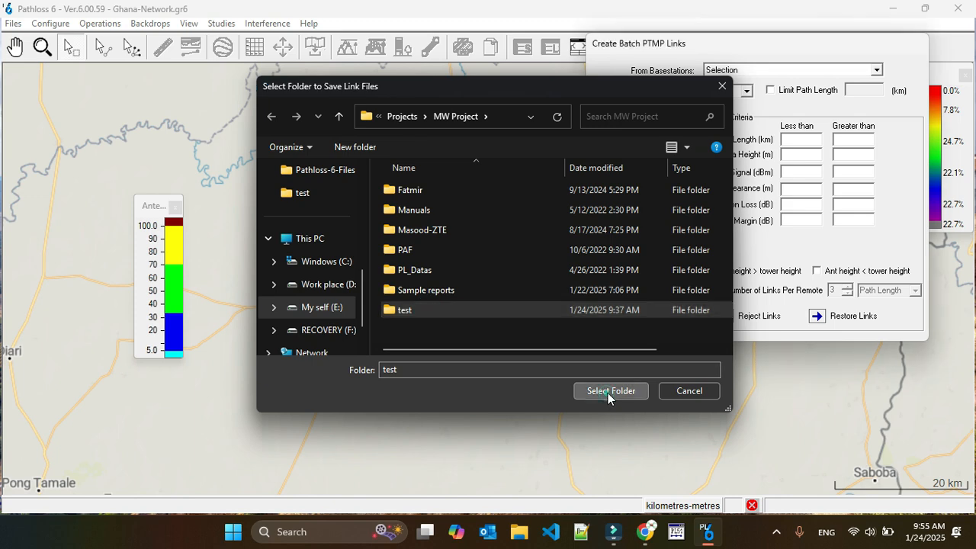
- Open the Transmission Analysis for the site-055 to site-050 link from the map
left_click(412, 273)
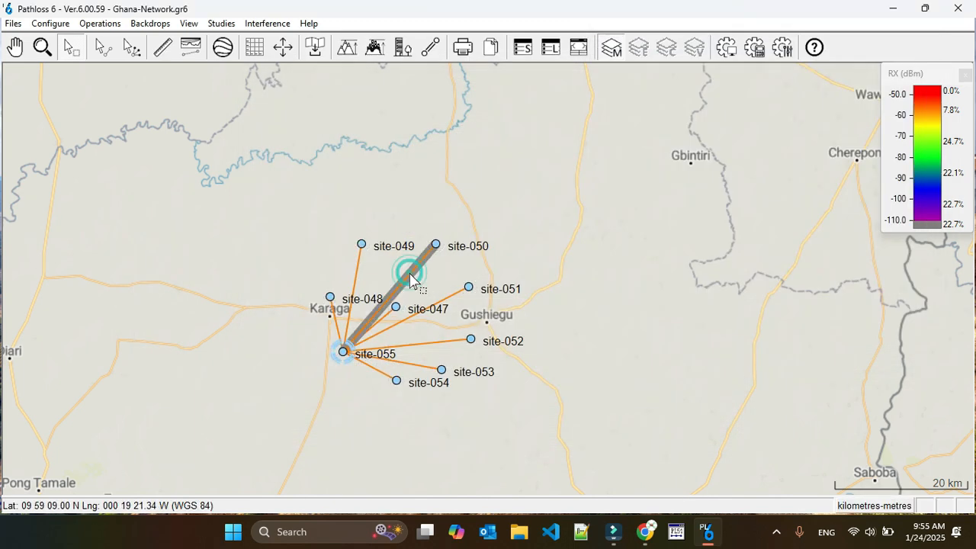
right_click(411, 274)
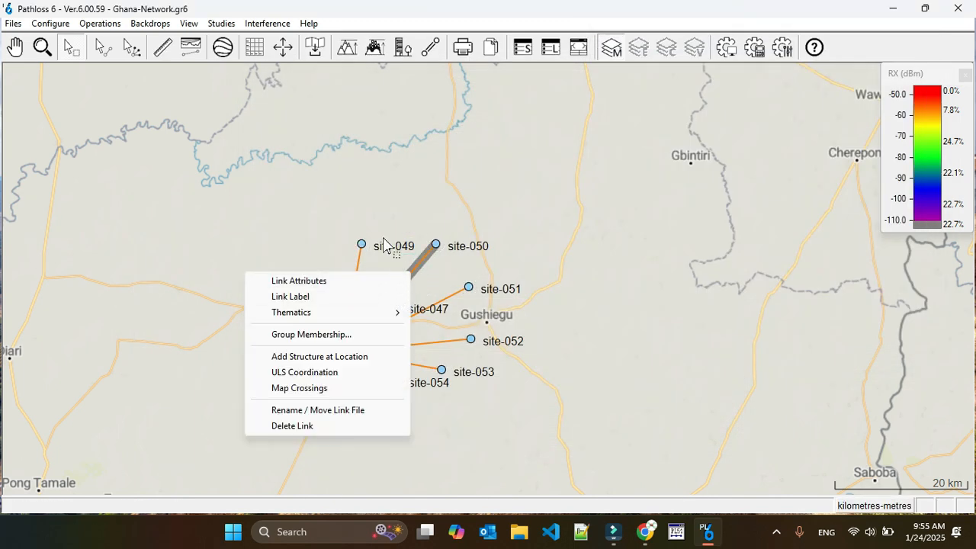
left_click(380, 192)
left_click(130, 48)
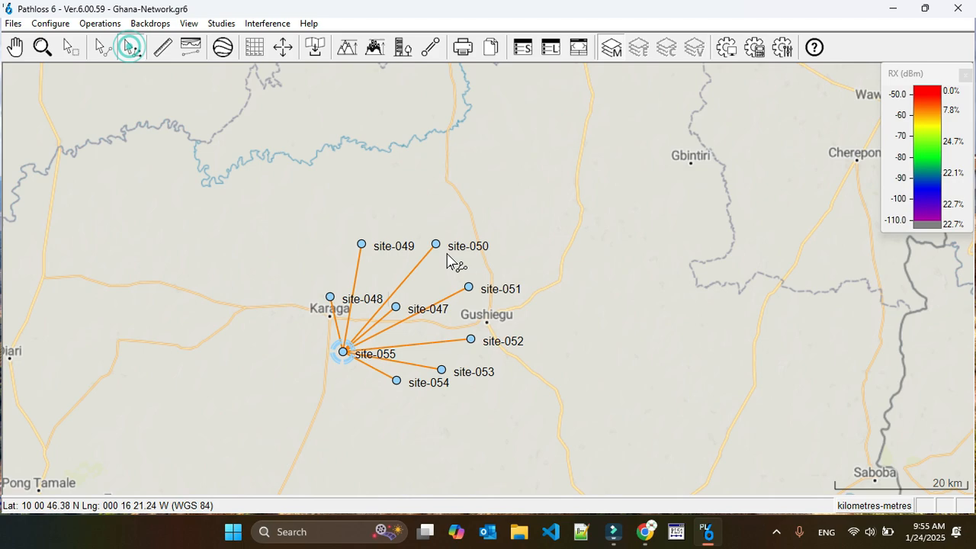
left_click(419, 266)
left_click(412, 275)
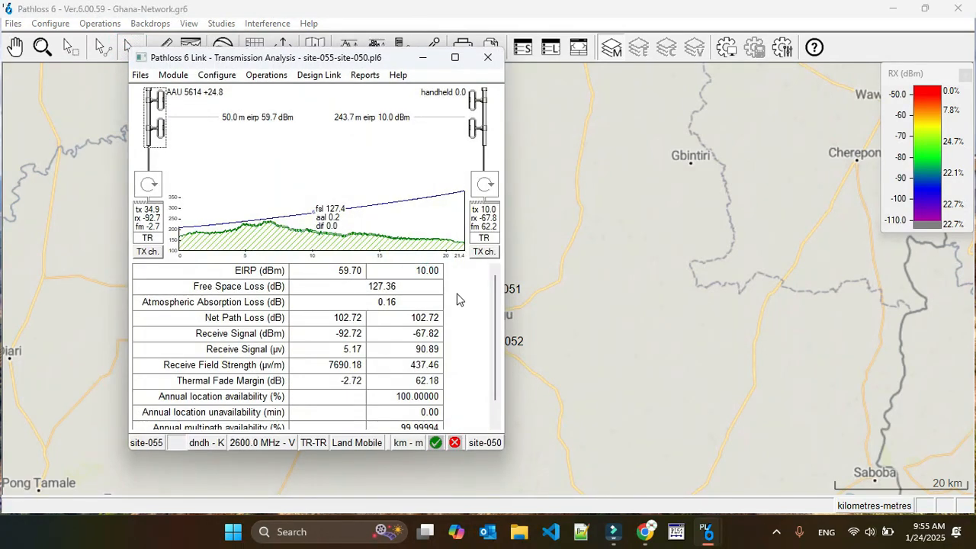
- Maximize the Transmission Analysis and dismiss the Link Design Errors report on the negative fade margin
left_click(454, 57)
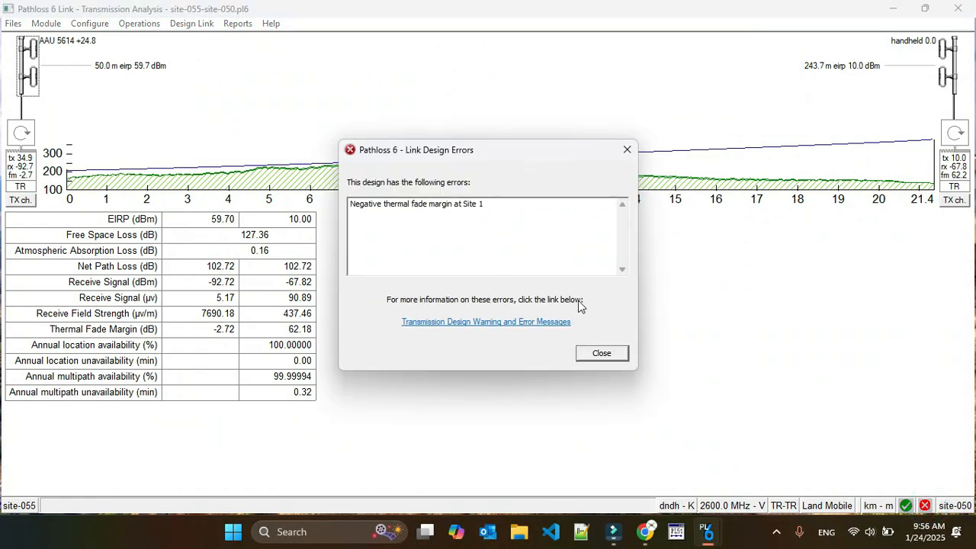
left_click(602, 354)
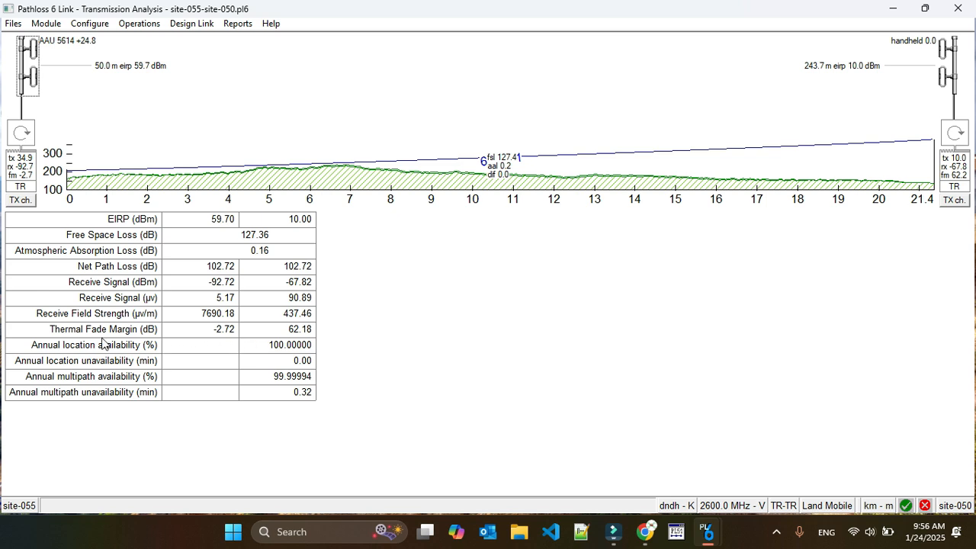
left_click(218, 333)
- View the site-055–site-050 terrain profile, then close the link window
left_click(52, 26)
left_click(97, 58)
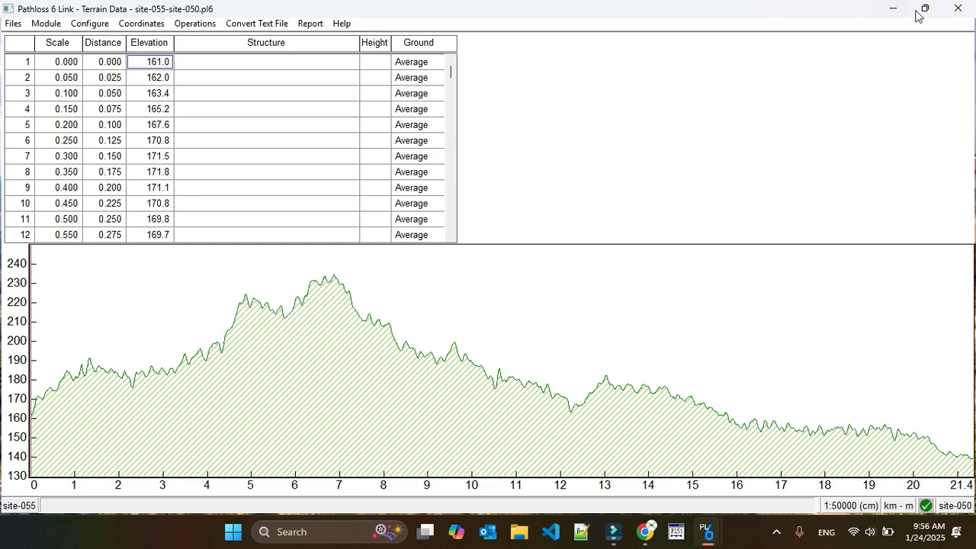
left_click(958, 8)
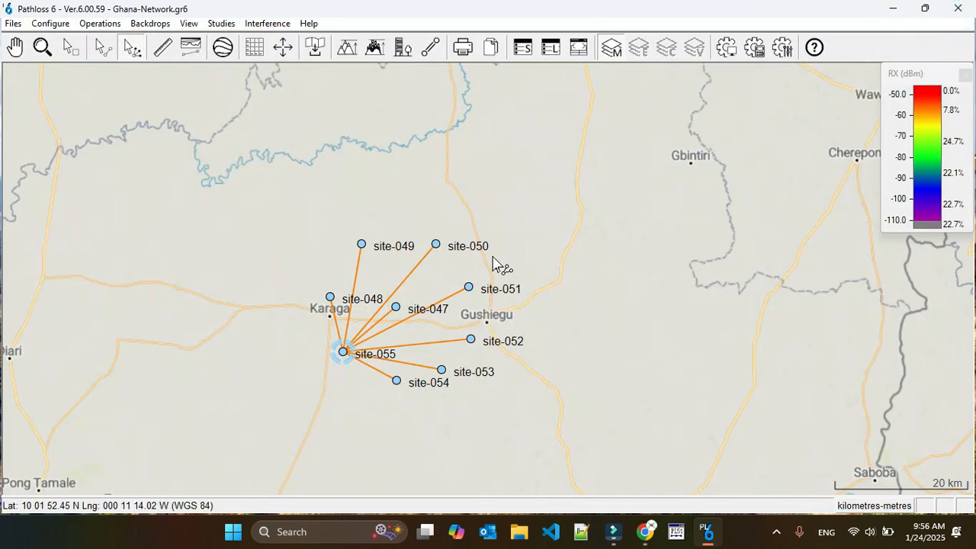
right_click(341, 334)
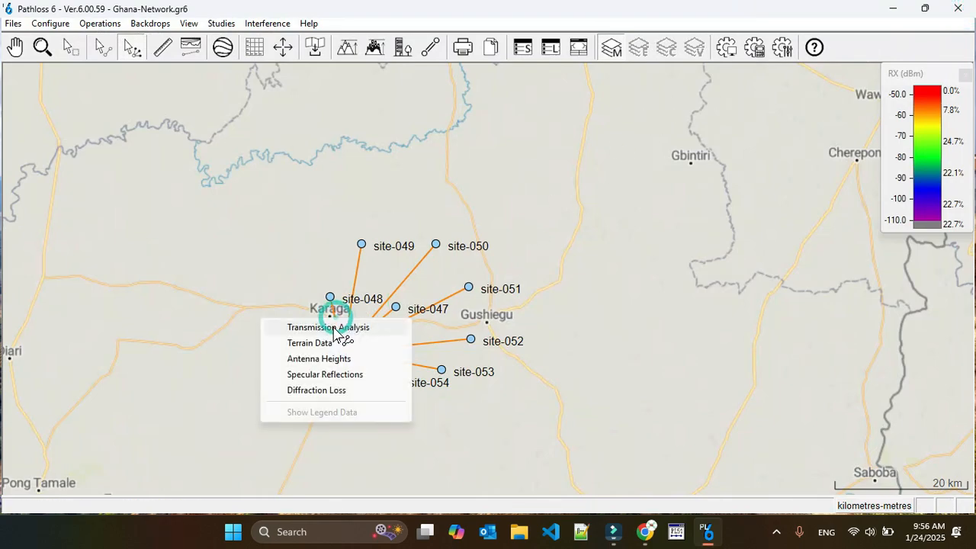
left_click(333, 328)
double_click(456, 53)
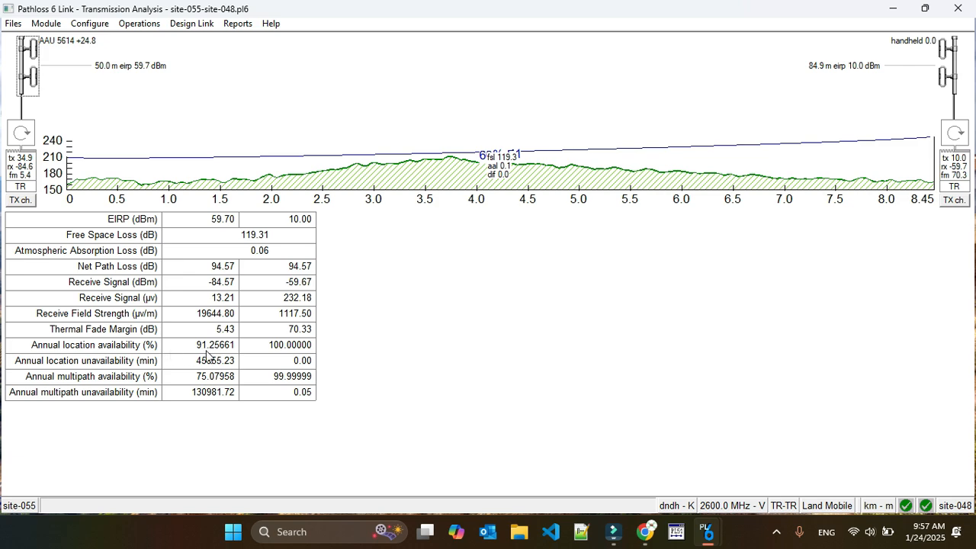
left_click(957, 8)
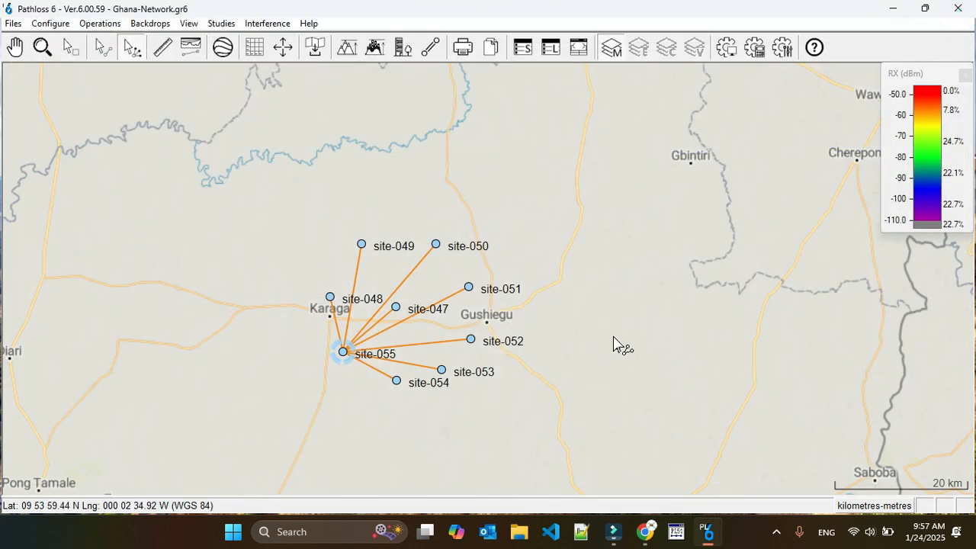